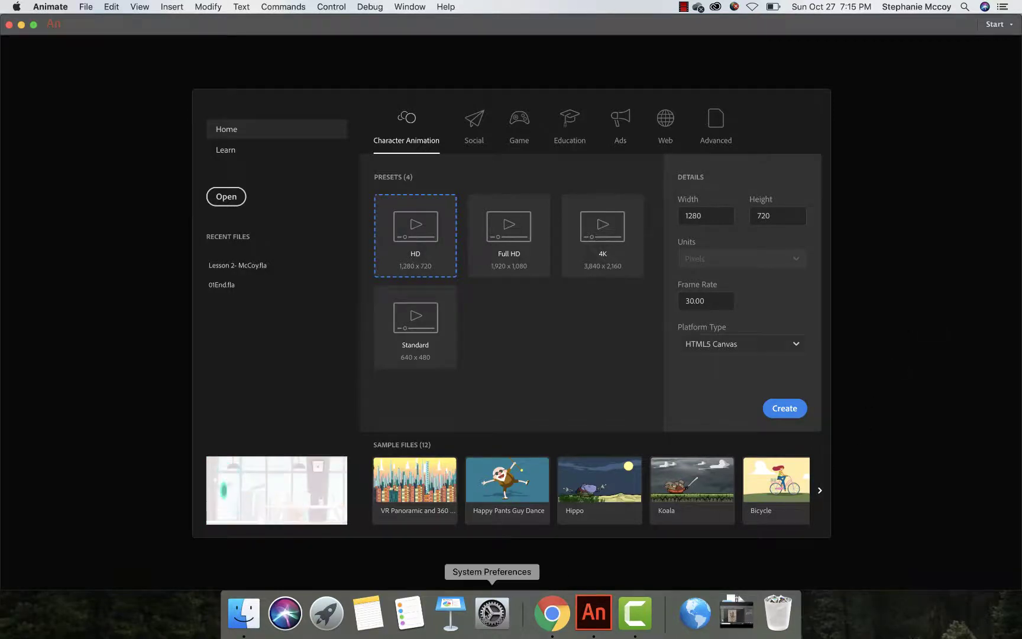
View the finished coffee banner in Chrome, and create a 700 × 200 px HTML5 Canvas document in Animate.
{"action": "left_click", "coordinate": [552, 613]}
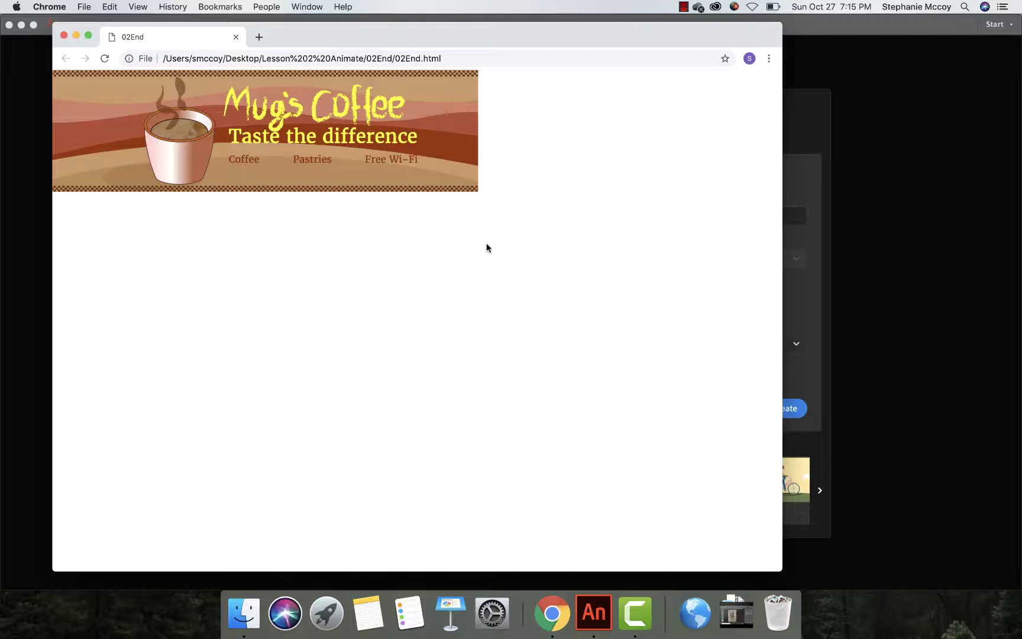
{"action": "left_click", "coordinate": [593, 612]}
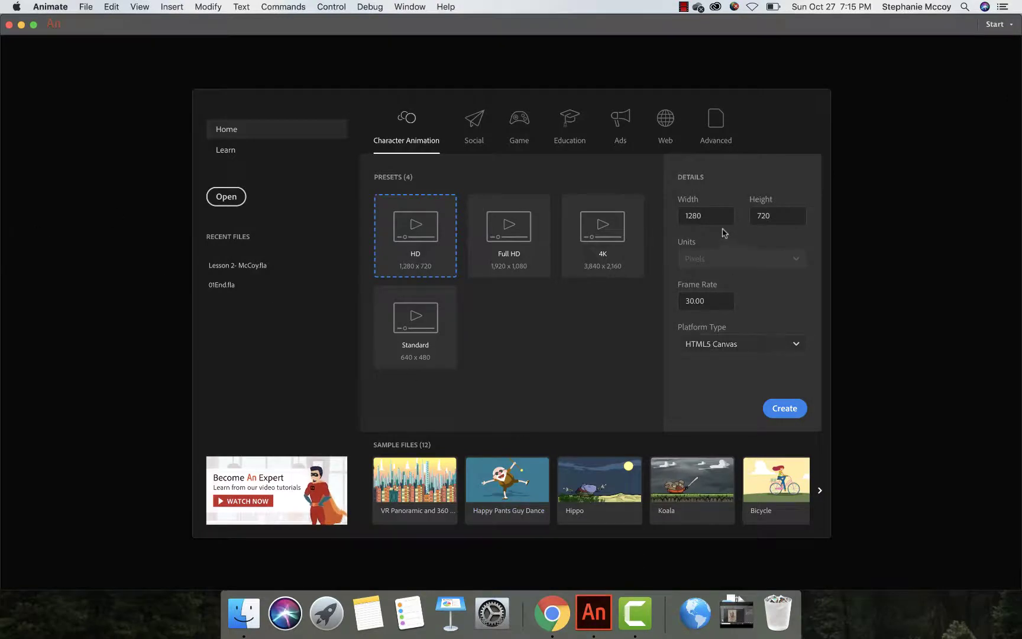
{"action": "left_click", "coordinate": [713, 214]}
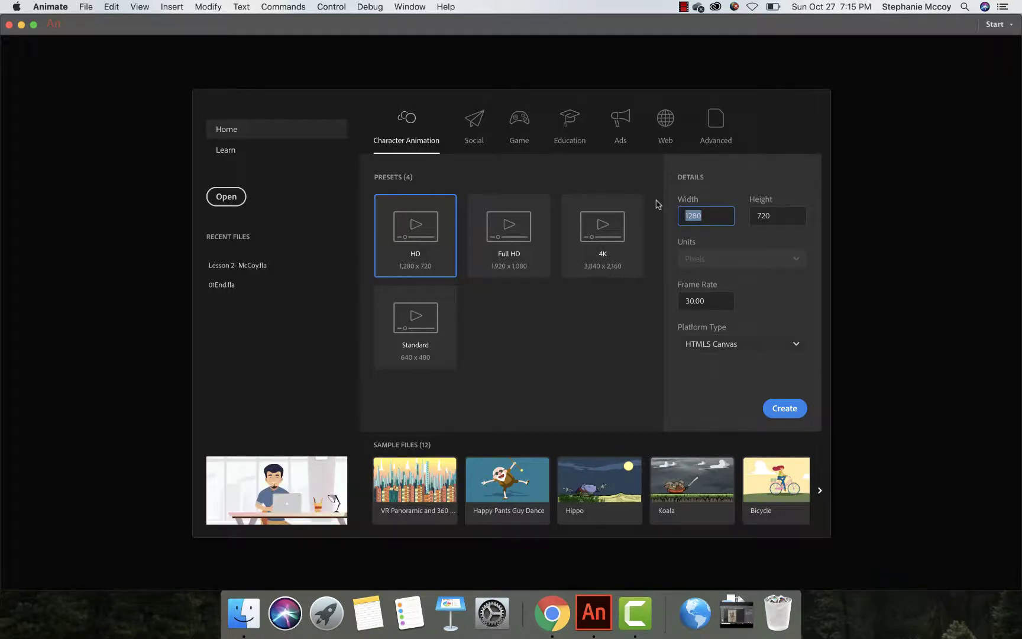
{"action": "type", "text": "700"}
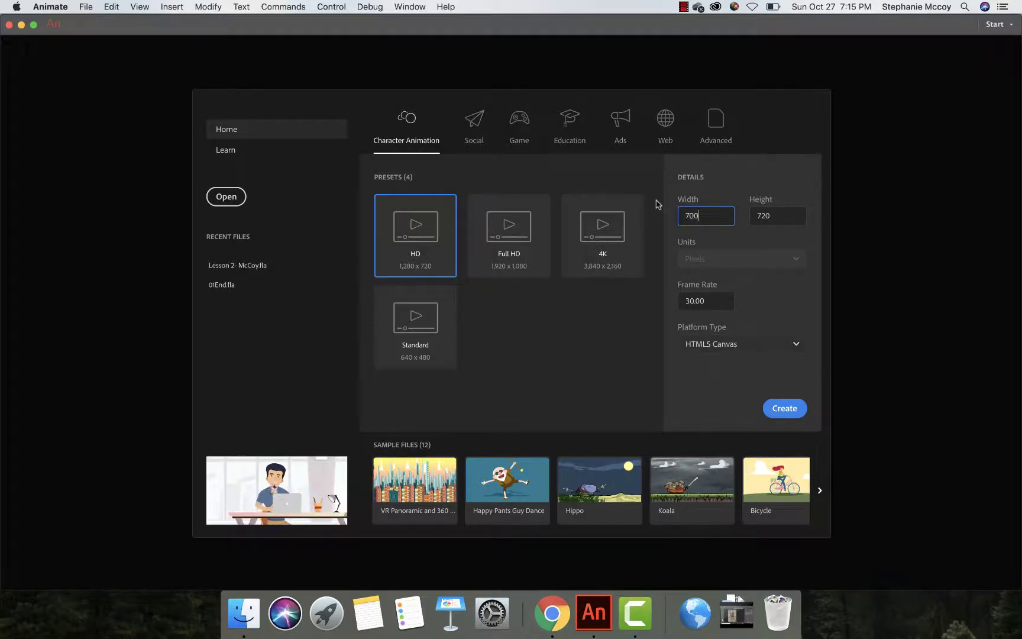
{"action": "left_click", "coordinate": [765, 217]}
{"action": "type", "text": "200"}
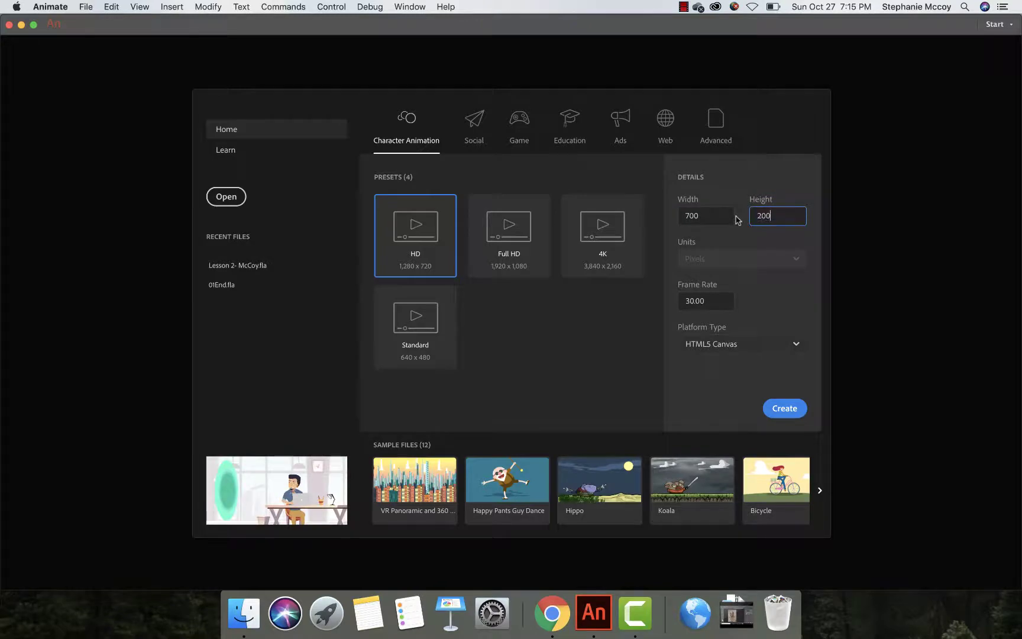
{"action": "left_click", "coordinate": [780, 414]}
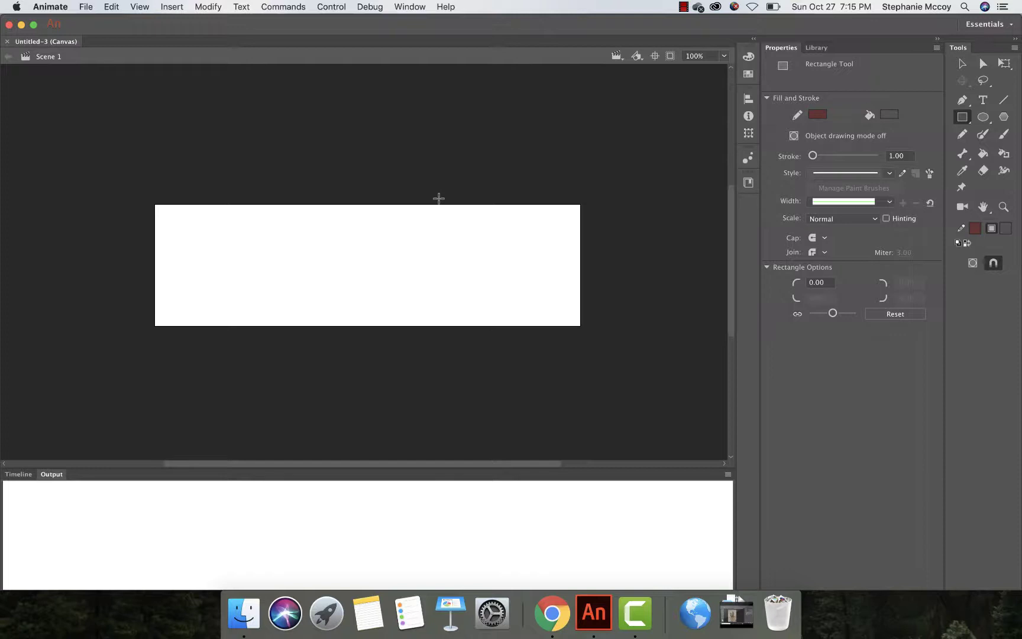
Save the document in the Lesson 2 Animate folder as "LESSON 2" followed by the author's surname.
{"action": "left_click", "coordinate": [86, 8]}
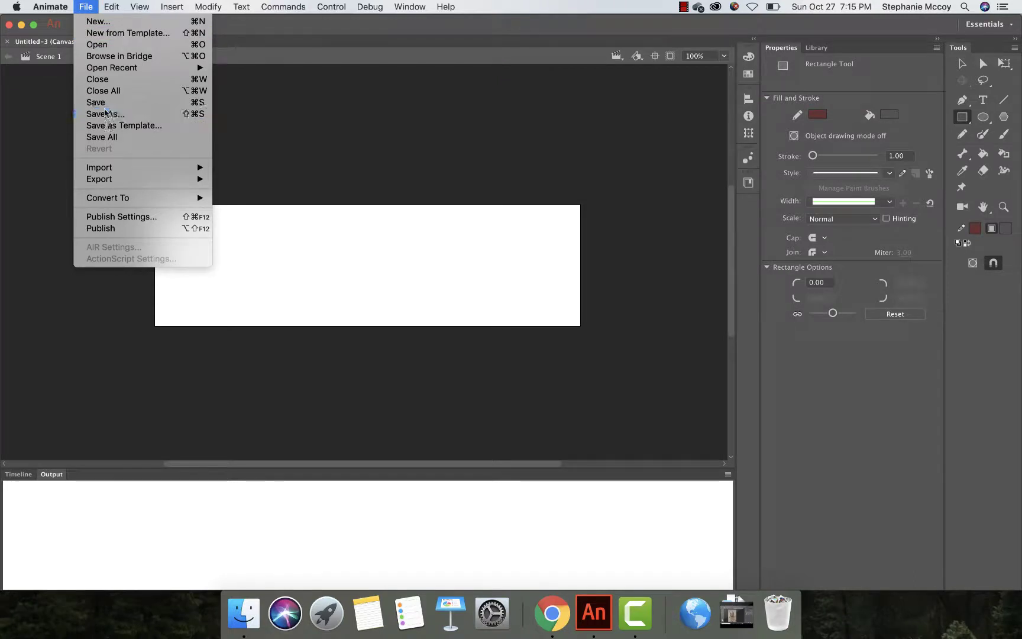
{"action": "left_click", "coordinate": [105, 113]}
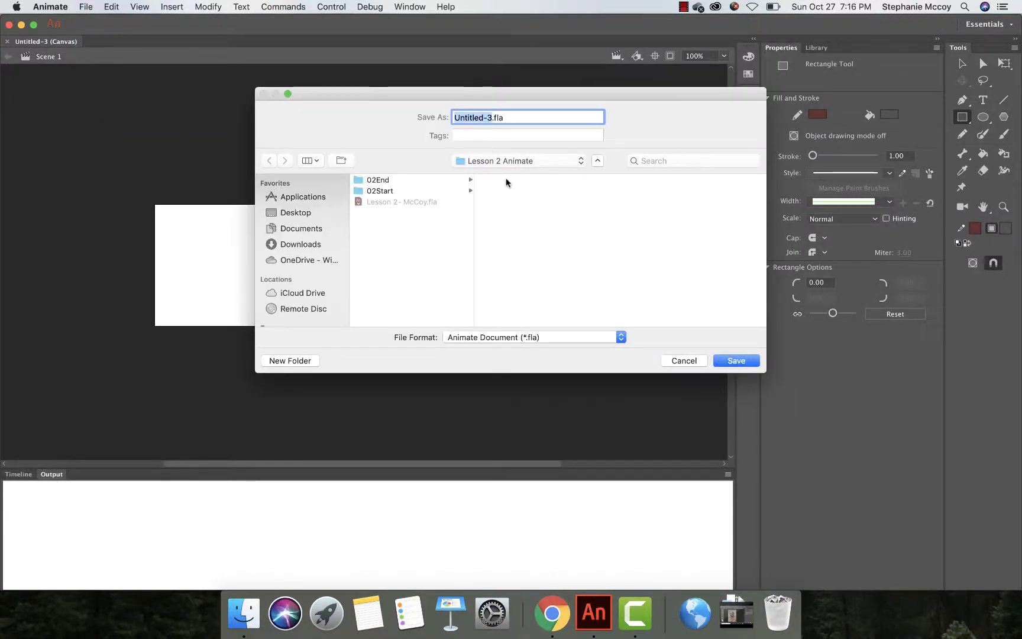
{"action": "type", "text": "LESSON 2 MCCOY"}
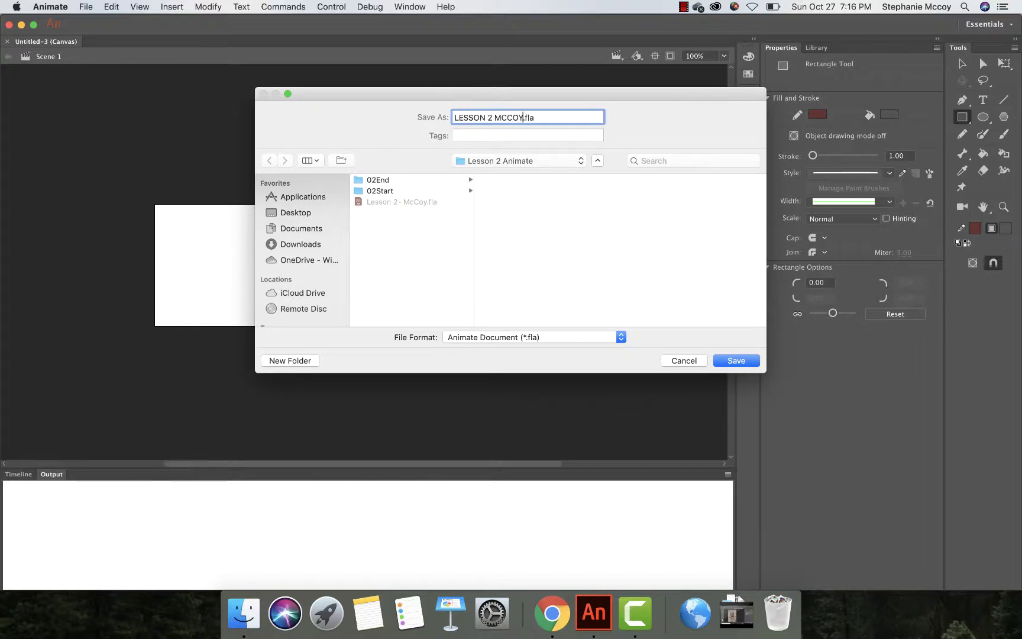
{"action": "left_click", "coordinate": [734, 363]}
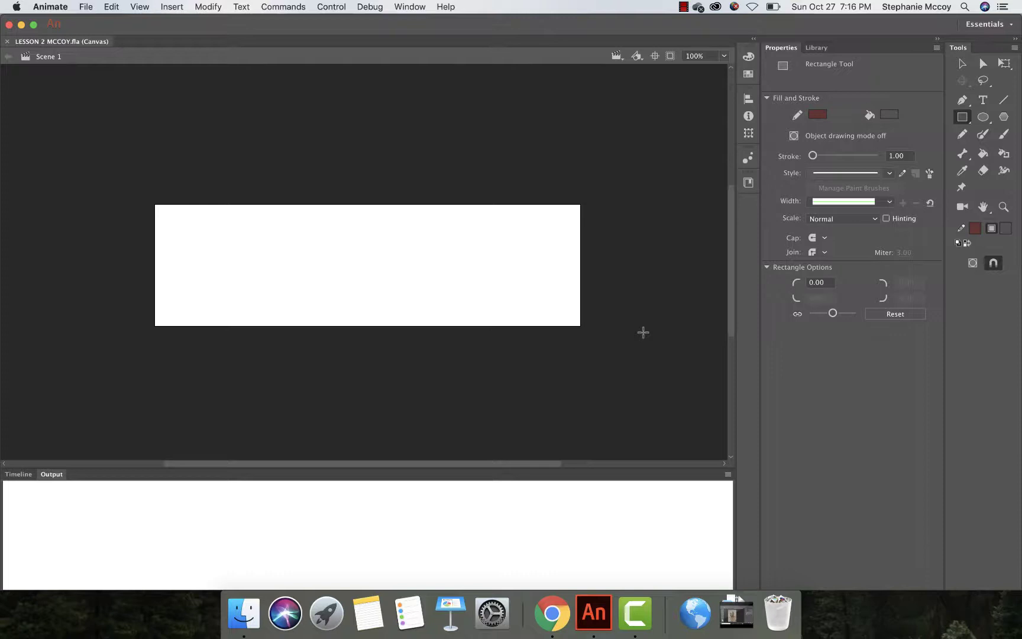
Check the finished banner again in Chrome, and set the Rectangle tool's stroke colour to #663300 in Animate.
{"action": "left_click", "coordinate": [552, 614]}
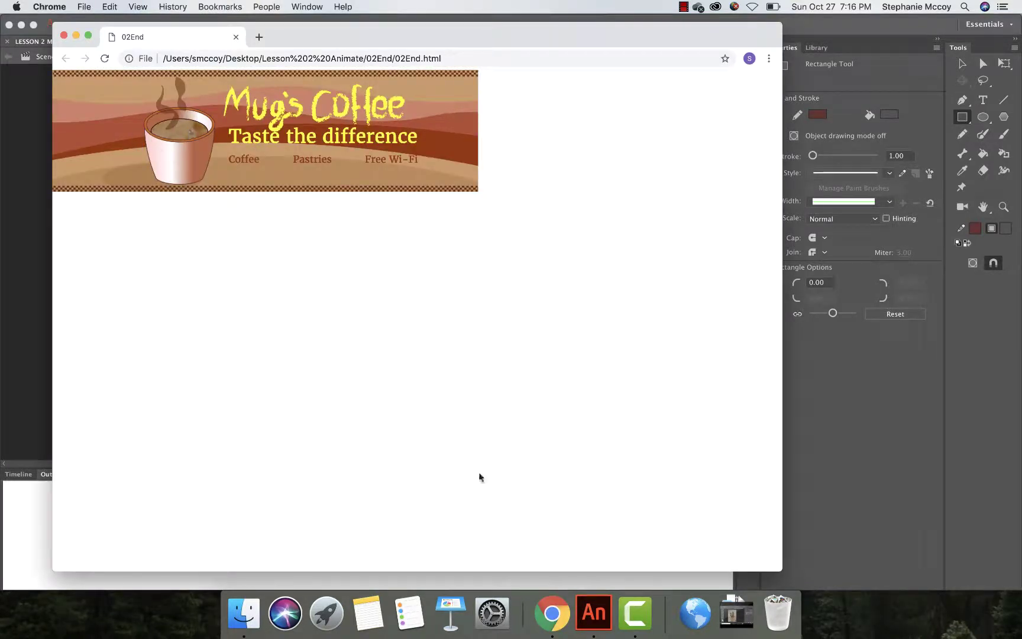
{"action": "left_click", "coordinate": [594, 614]}
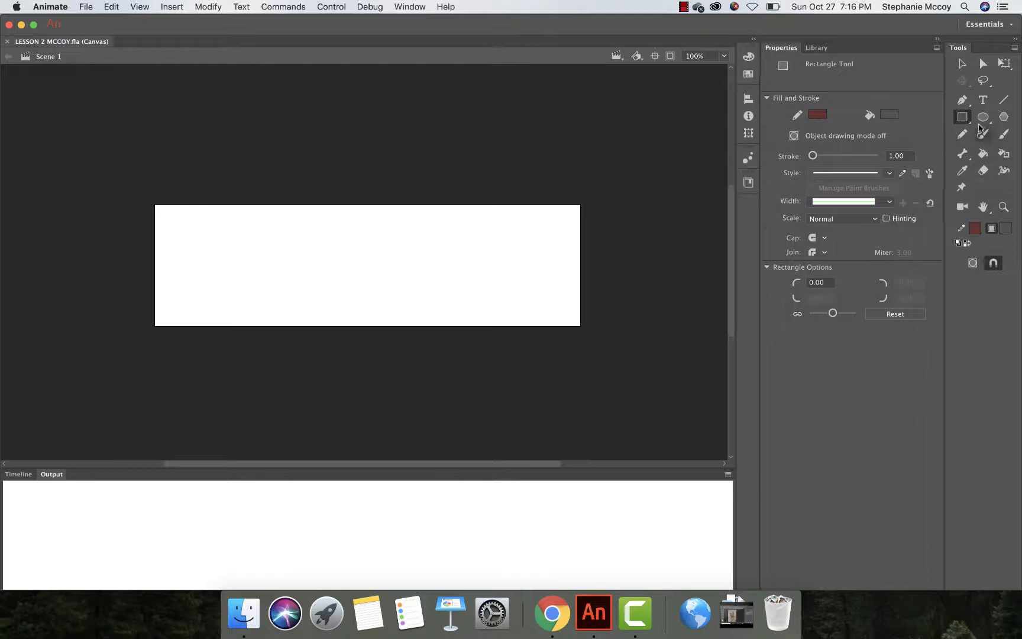
{"action": "left_click_drag", "start_coordinate": [962, 120], "coordinate": [872, 121]}
{"action": "left_click", "coordinate": [819, 115]}
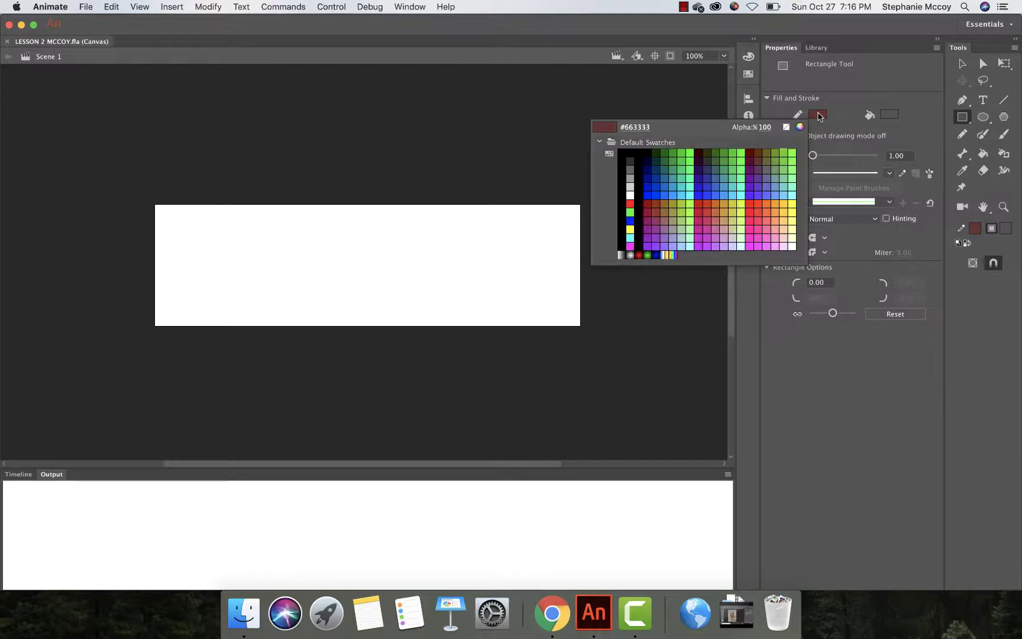
{"action": "left_click", "coordinate": [822, 121]}
{"action": "key", "text": "super+z"}
{"action": "left_click", "coordinate": [646, 127]}
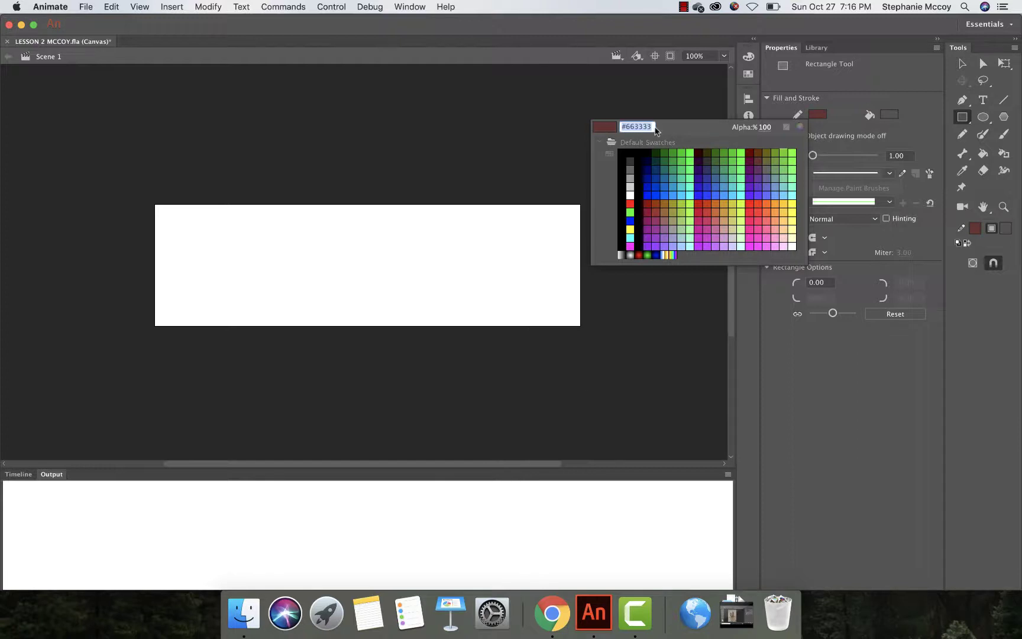
{"action": "type", "text": "663300"}
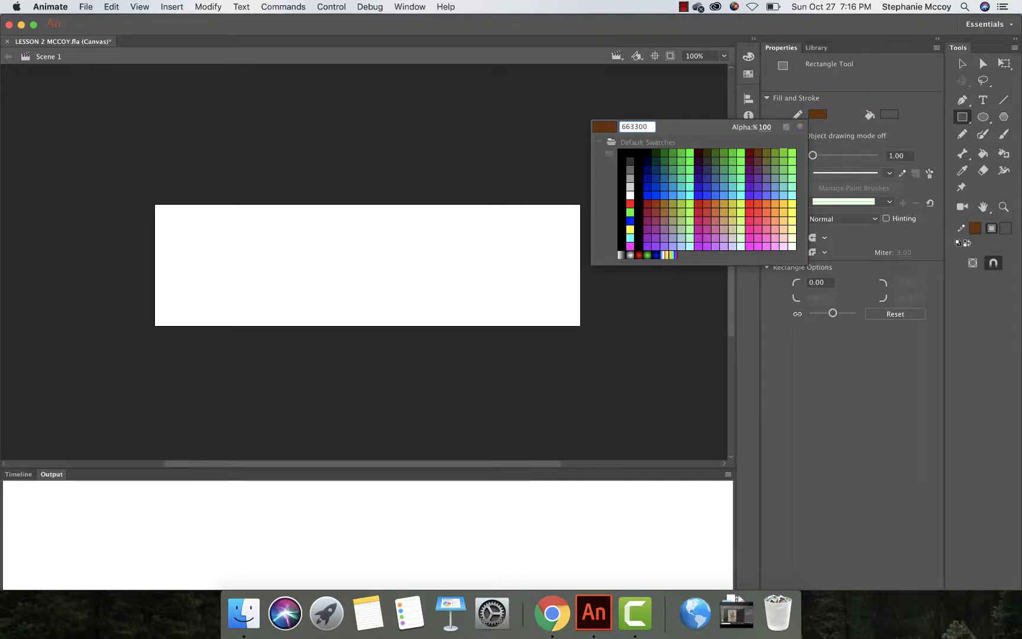
{"action": "key", "text": "Return"}
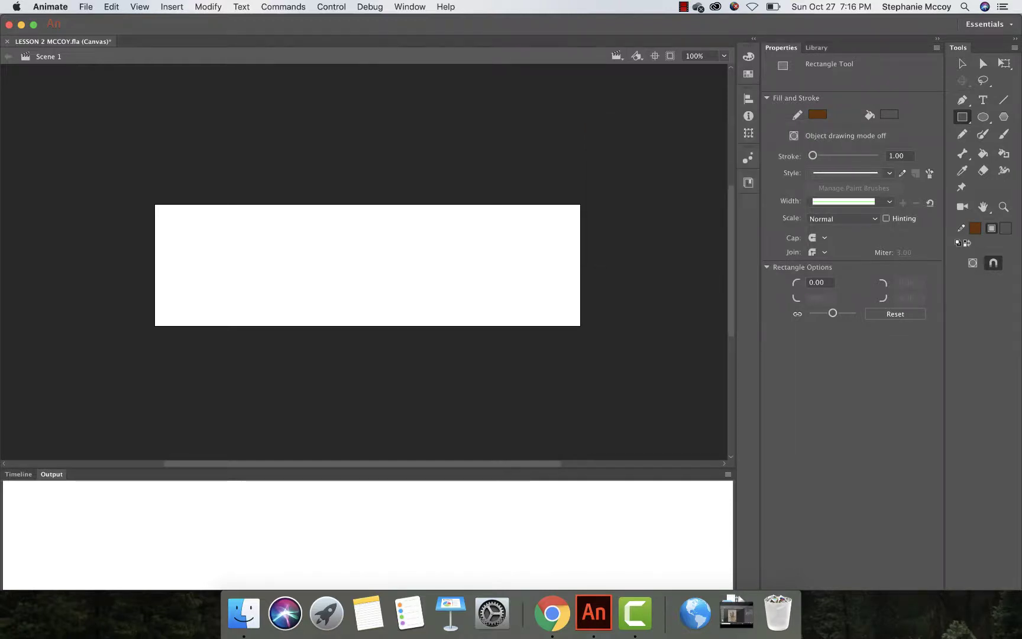
Set the fill colour to #CC6600 and draw a rectangle about 99 × 127 px near the middle of the stage.
{"action": "left_click", "coordinate": [890, 115]}
{"action": "left_click", "coordinate": [713, 126]}
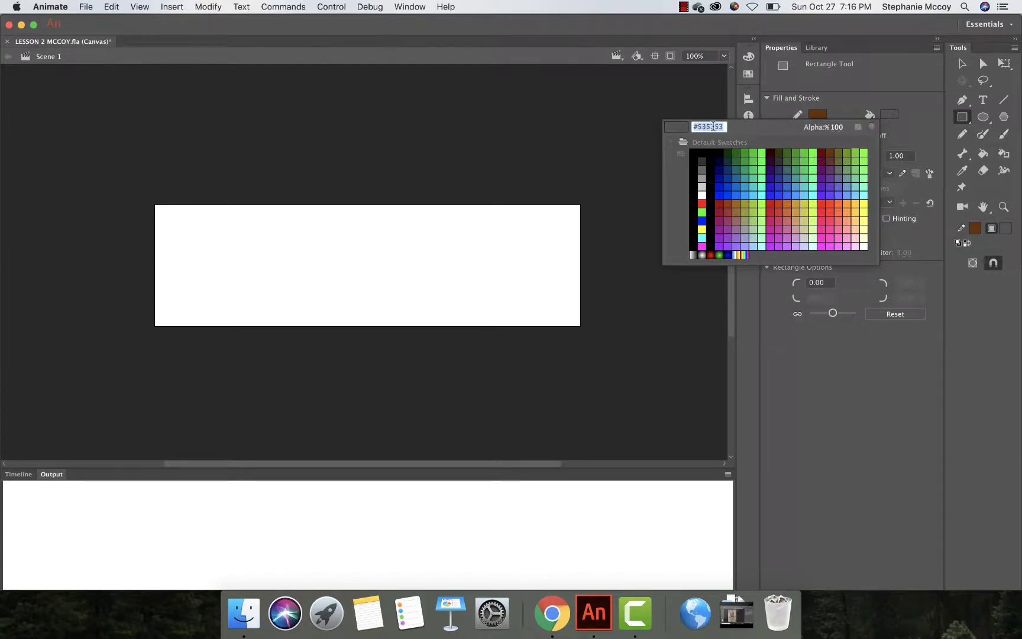
{"action": "type", "text": "CC"}
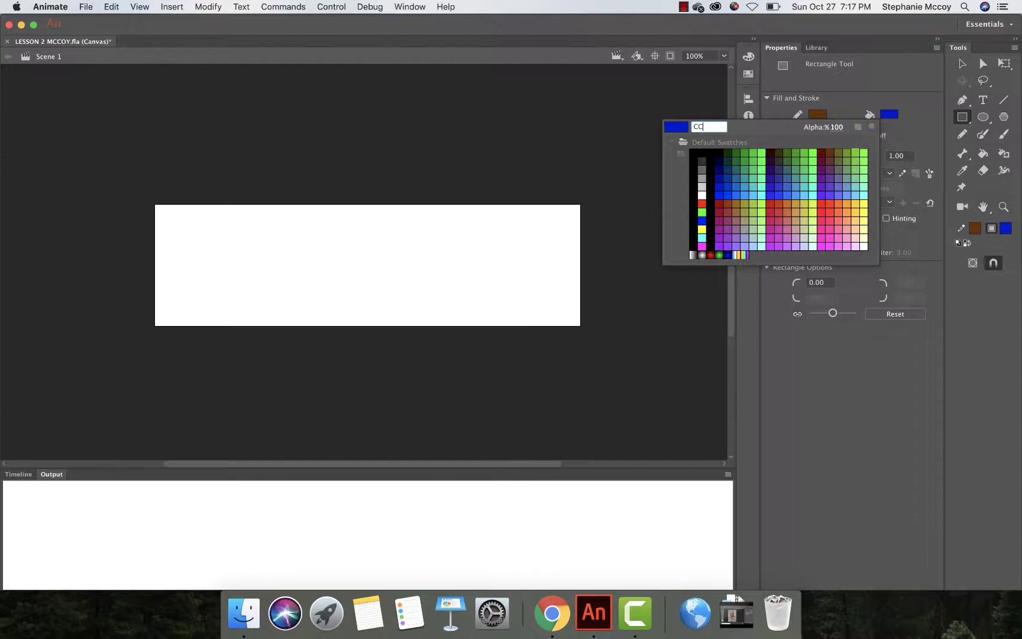
{"action": "type", "text": "6600"}
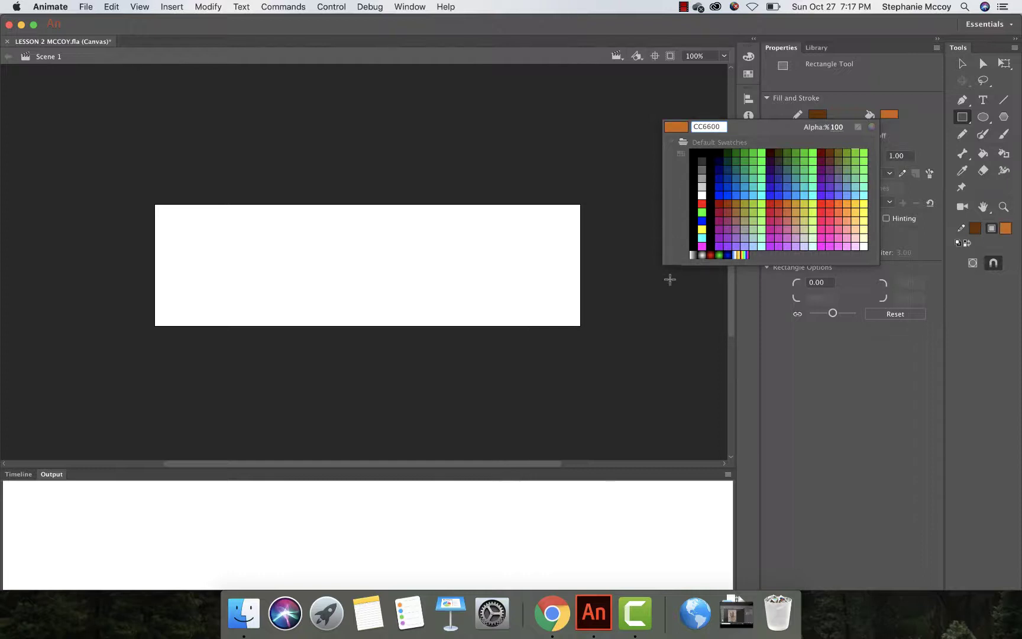
{"action": "key", "text": "Return"}
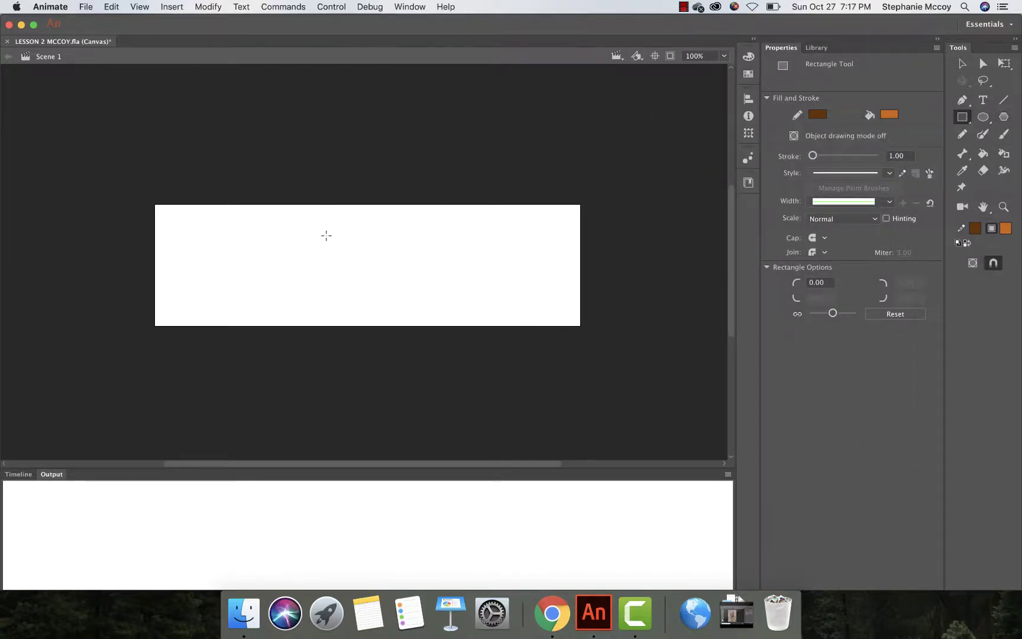
{"action": "left_click_drag", "start_coordinate": [329, 240], "coordinate": [386, 313]}
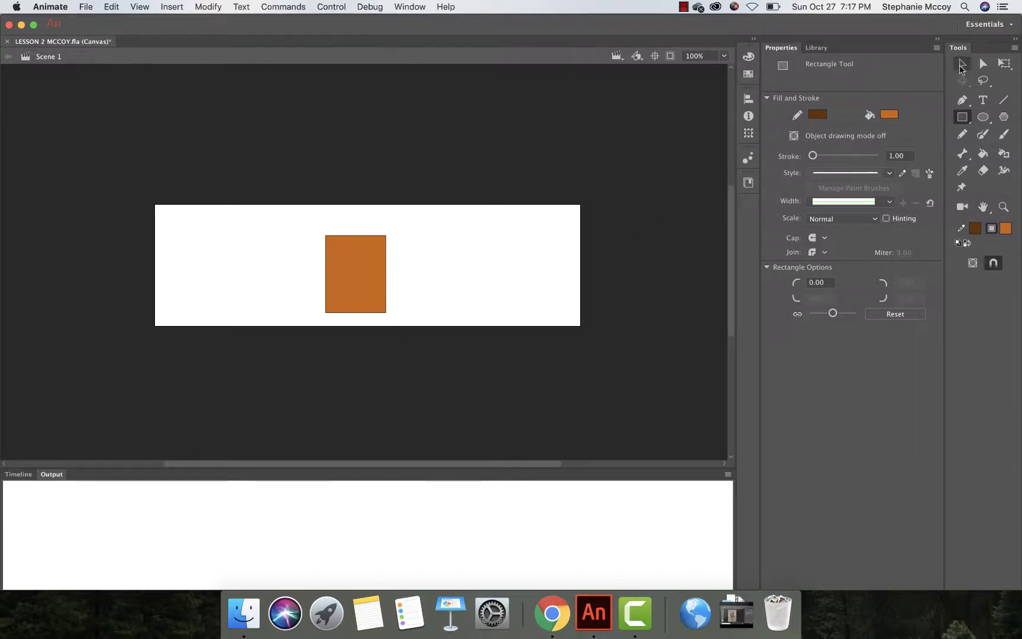
Resize the whole rectangle, fill and outline together, to 130 × 150 px and move it up to about Y 28.
{"action": "left_click", "coordinate": [961, 65]}
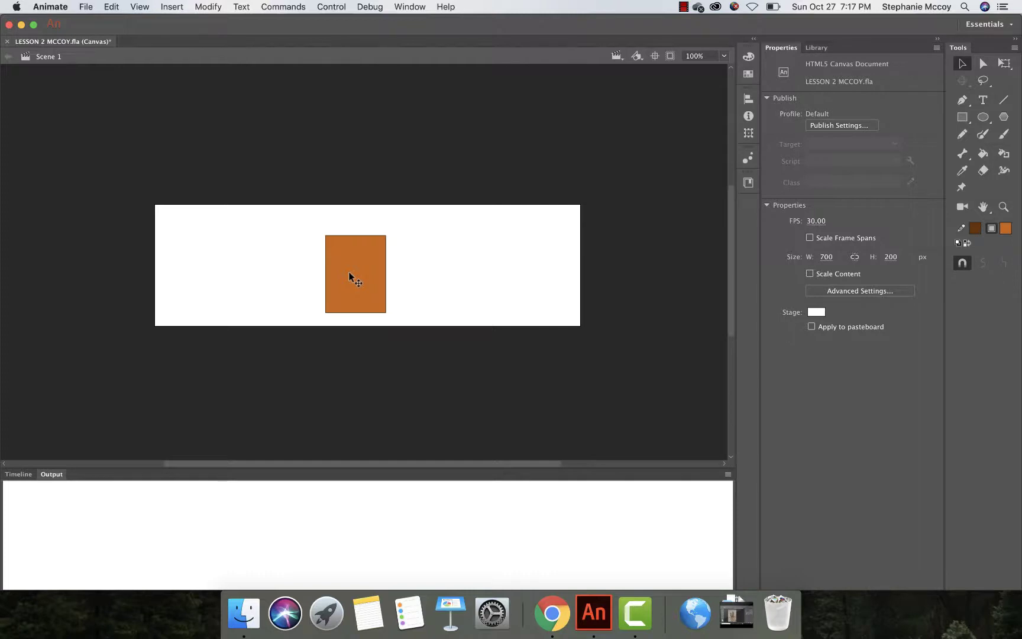
{"action": "left_click_drag", "start_coordinate": [302, 221], "coordinate": [418, 325]}
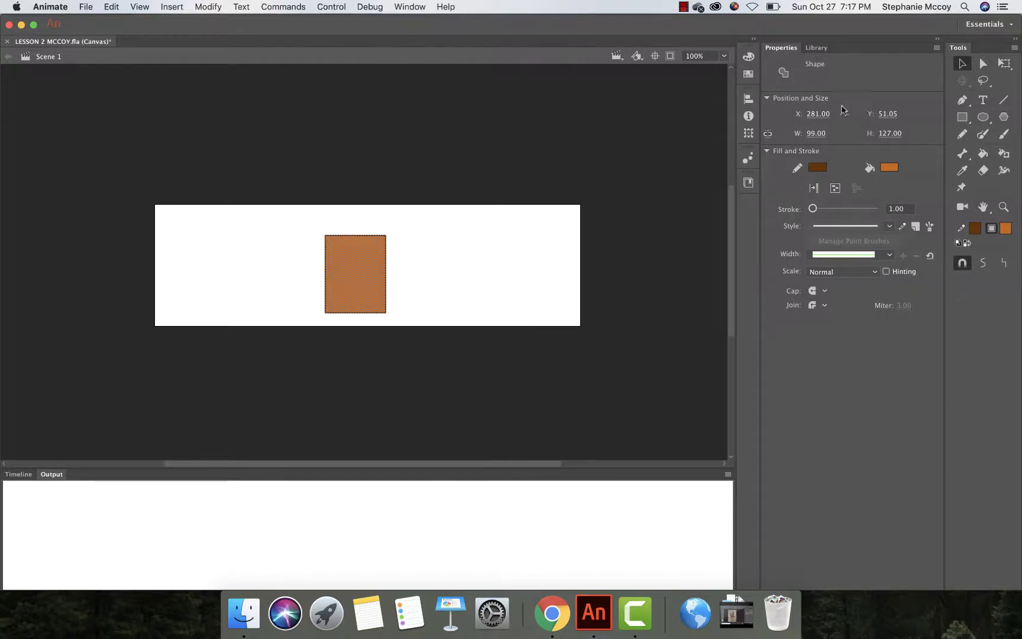
{"action": "left_click", "coordinate": [819, 133]}
{"action": "type", "text": "14"}
{"action": "key", "text": "BackSpace"}
{"action": "type", "text": "30"}
{"action": "key", "text": "Return"}
{"action": "left_click", "coordinate": [888, 133]}
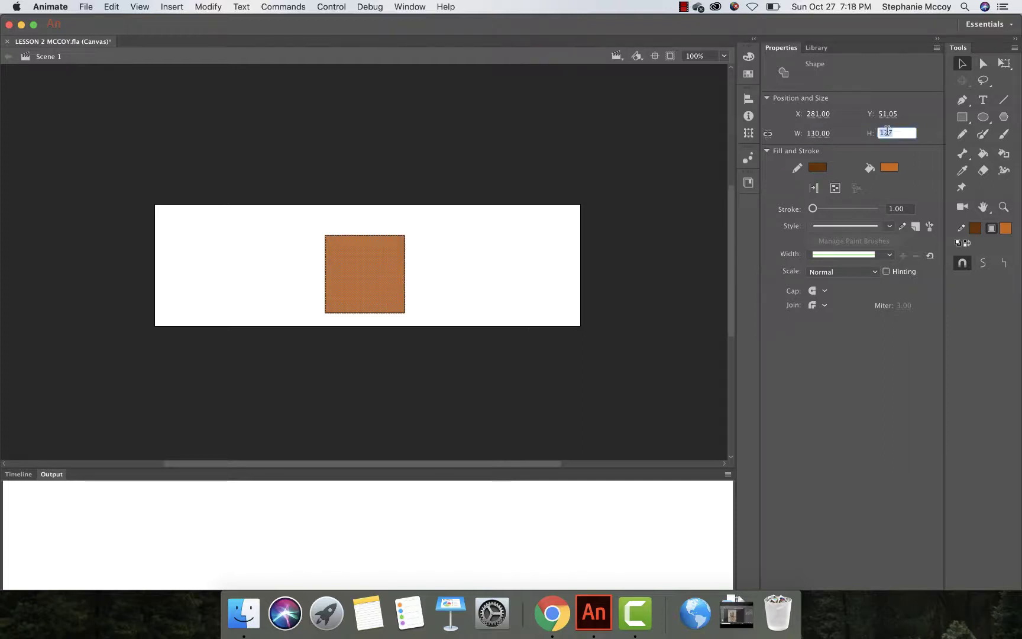
{"action": "type", "text": "150"}
{"action": "key", "text": "Return"}
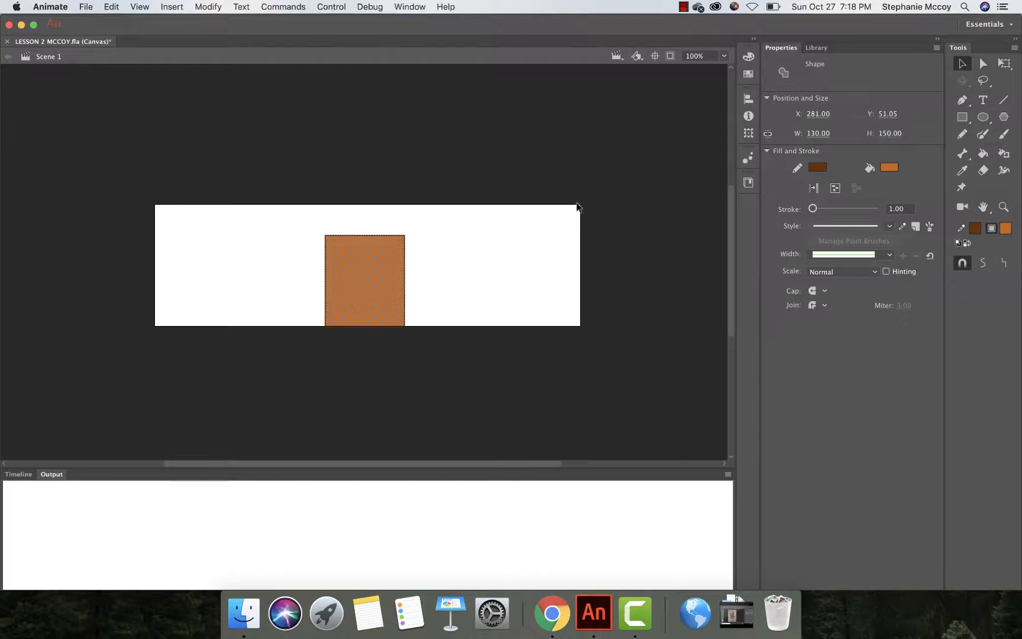
{"action": "left_click", "coordinate": [962, 63]}
{"action": "left_click_drag", "start_coordinate": [382, 278], "coordinate": [383, 265]}
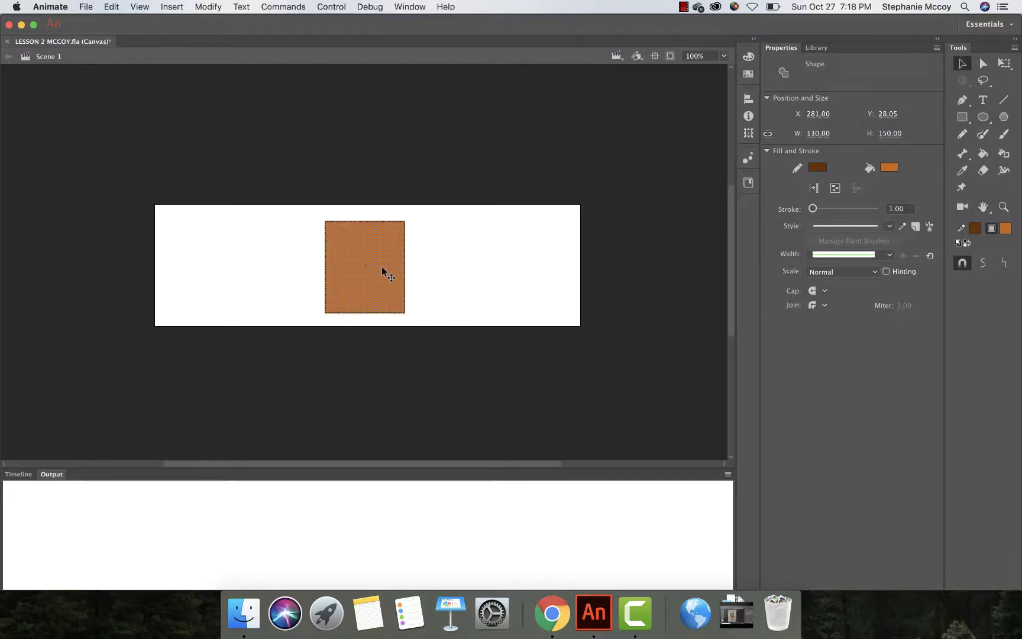
Draw two ovals spanning the rectangle's full width, one near its top edge and a flatter one near its bottom edge.
{"action": "key", "text": "super+equal"}
{"action": "key", "text": "super+equal"}
{"action": "key", "text": "super+equal"}
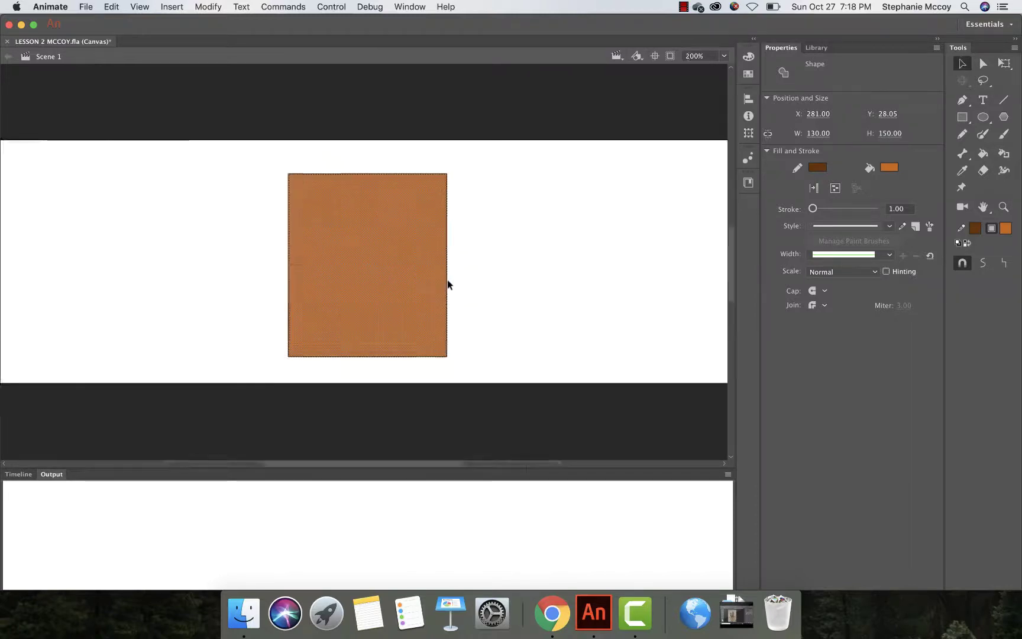
{"action": "key", "text": "super+minus"}
{"action": "key", "text": "super+minus"}
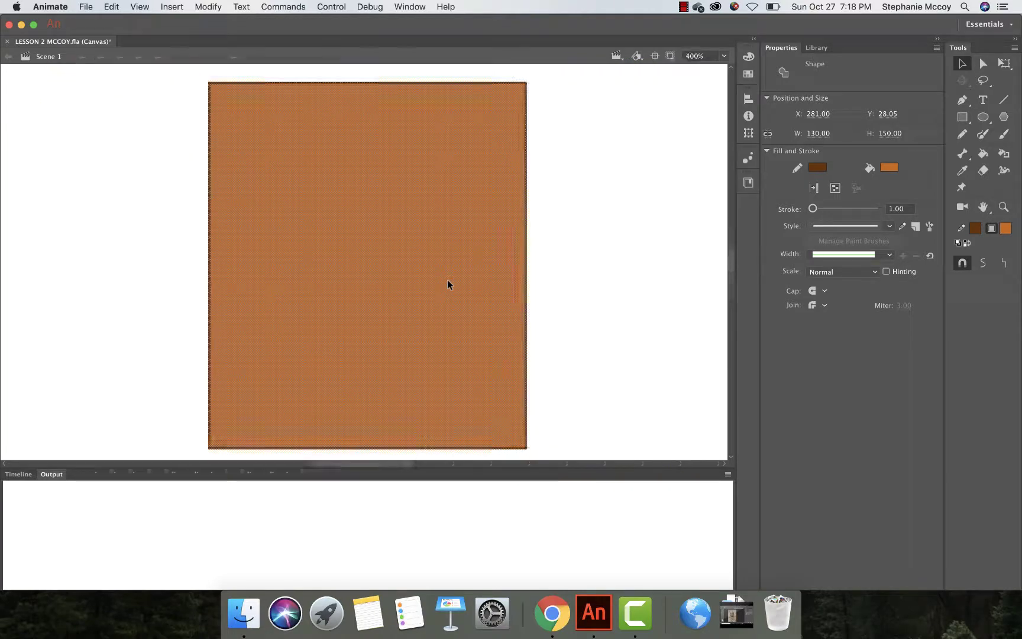
{"action": "left_click", "coordinate": [526, 266]}
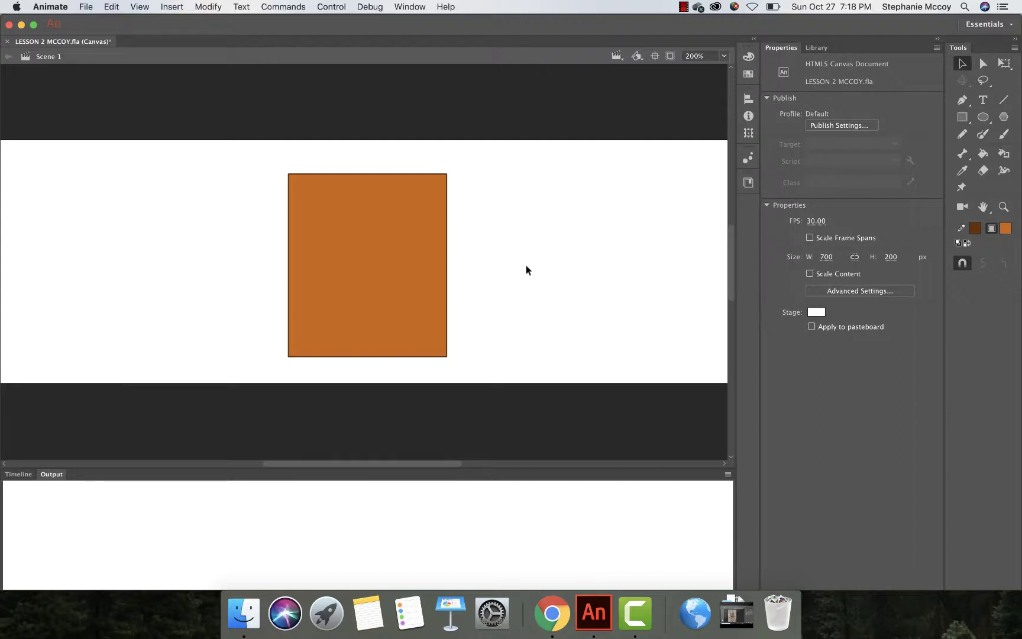
{"action": "left_click", "coordinate": [983, 117]}
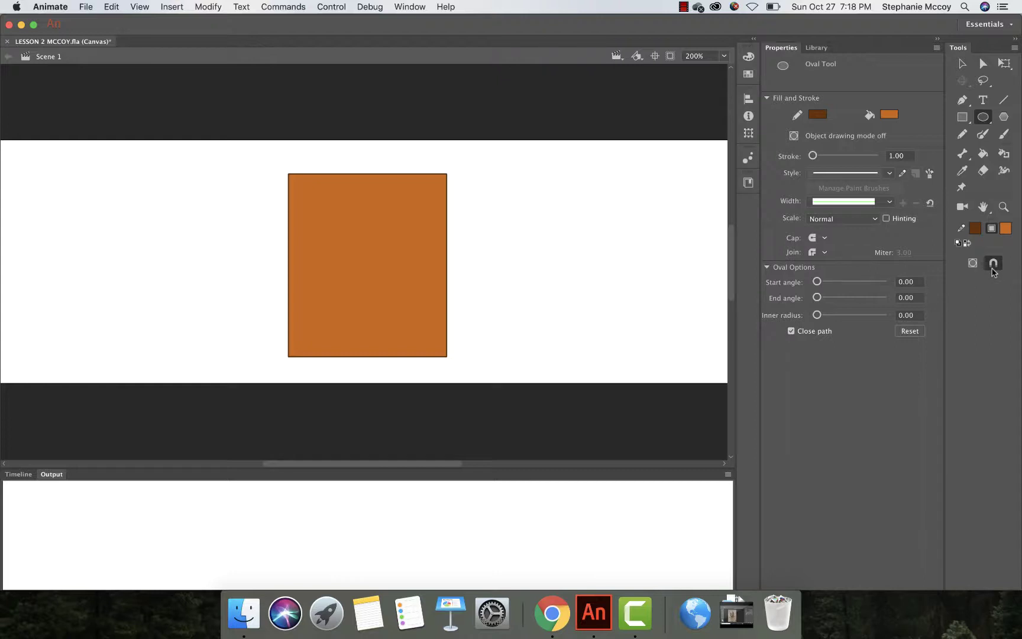
{"action": "left_click", "coordinate": [994, 264]}
{"action": "mouse_move", "coordinate": [288, 195]}
{"action": "left_mouse_down"}
{"action": "mouse_move", "coordinate": [307, 217]}
{"action": "mouse_move", "coordinate": [446, 238]}
{"action": "left_mouse_up"}
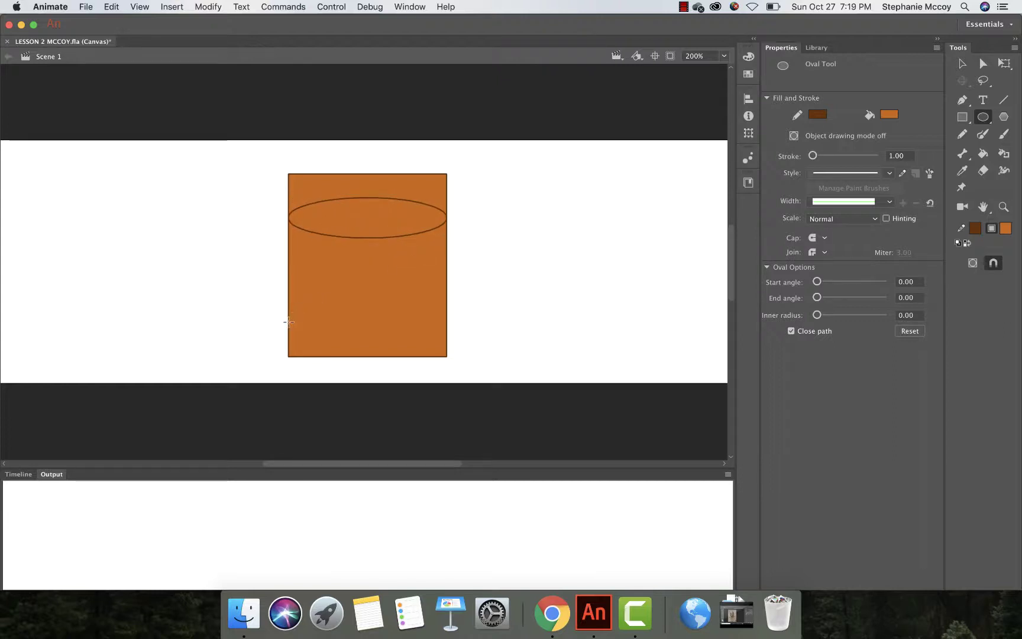
{"action": "left_click_drag", "start_coordinate": [290, 322], "coordinate": [446, 352]}
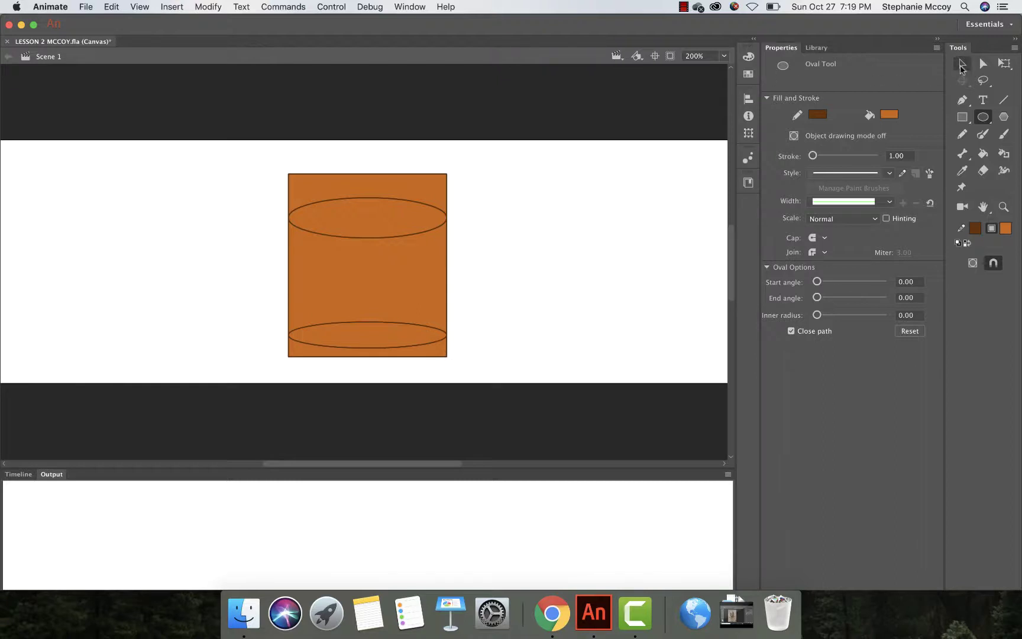
Delete the orange fill between the rectangle's top edge and the upper oval.
{"action": "left_click", "coordinate": [961, 65]}
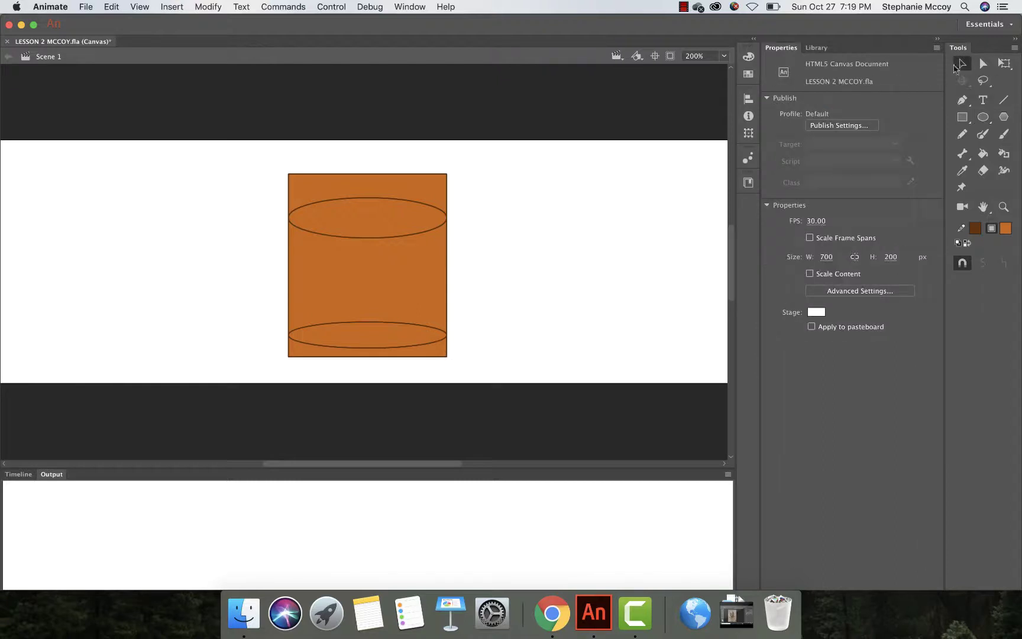
{"action": "left_click", "coordinate": [424, 188]}
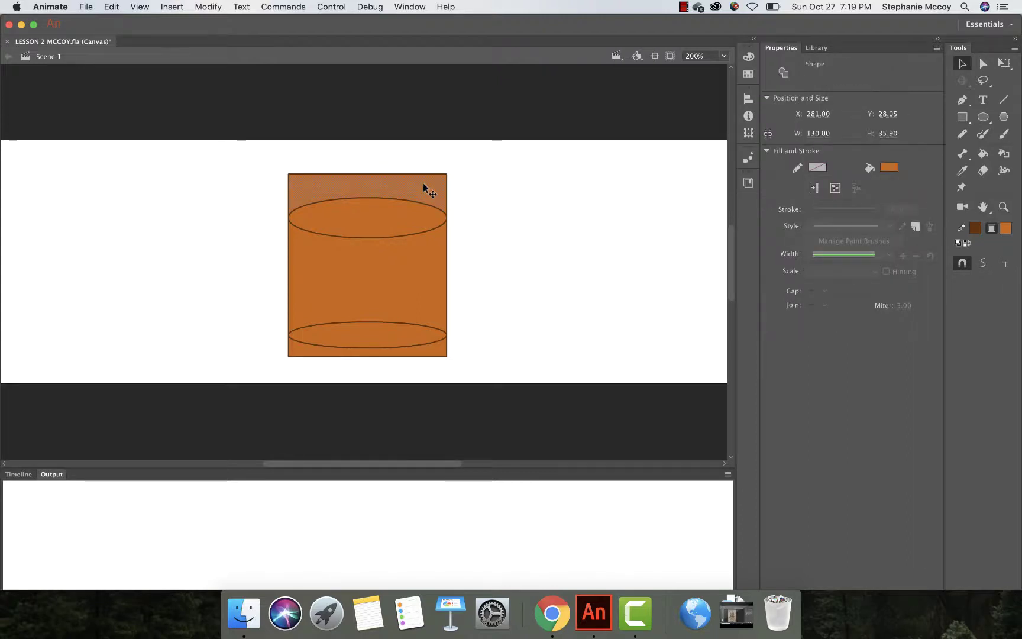
{"action": "key", "text": "Delete"}
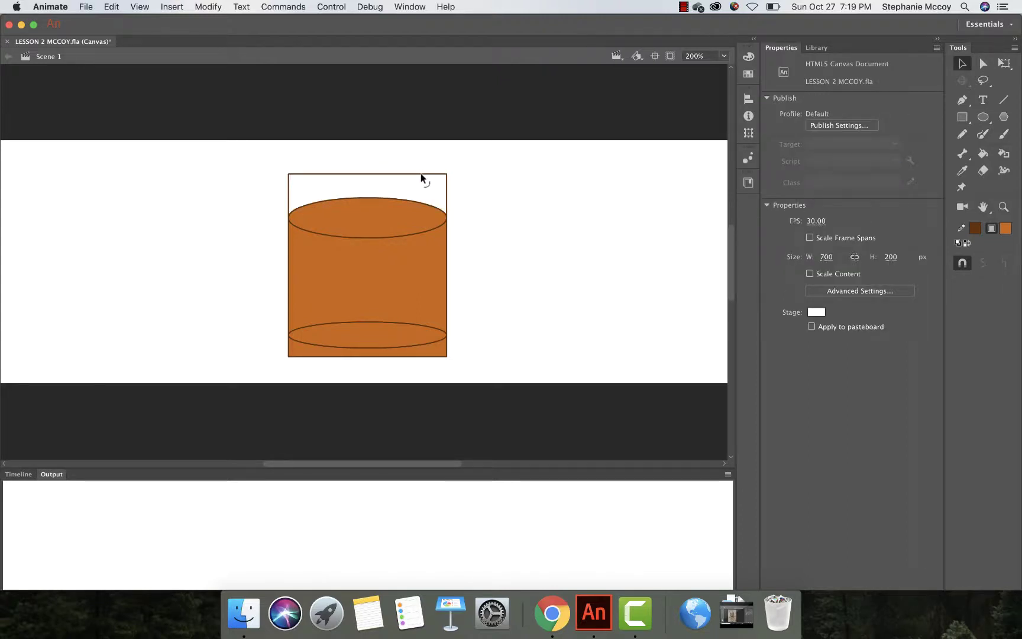
Delete the leftover rectangle outline above the upper oval: the top edge and both short side segments.
{"action": "left_click", "coordinate": [422, 177]}
{"action": "key", "text": "Delete"}
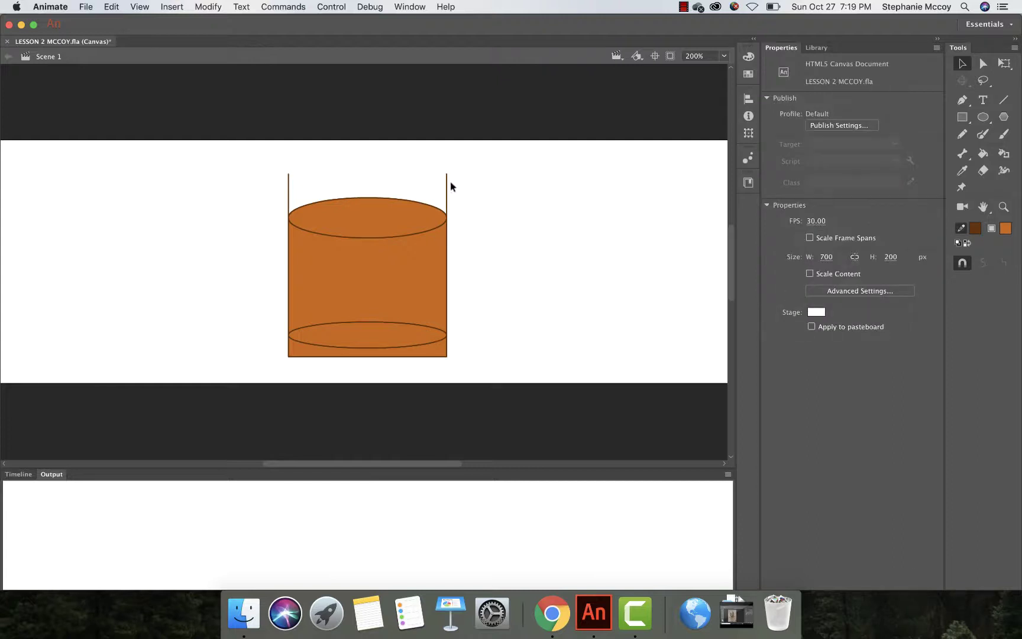
{"action": "left_click", "coordinate": [446, 187]}
{"action": "key", "text": "Delete"}
{"action": "left_click", "coordinate": [288, 195]}
{"action": "key", "text": "Delete"}
Delete the orange fill below the lower oval together with the rectangle's bottom edge and both short side segments there.
{"action": "scroll", "coordinate": [448, 276], "scroll_direction": "down", "scroll_amount": 5}
{"action": "scroll", "coordinate": [447, 276], "scroll_direction": "up", "scroll_amount": 3}
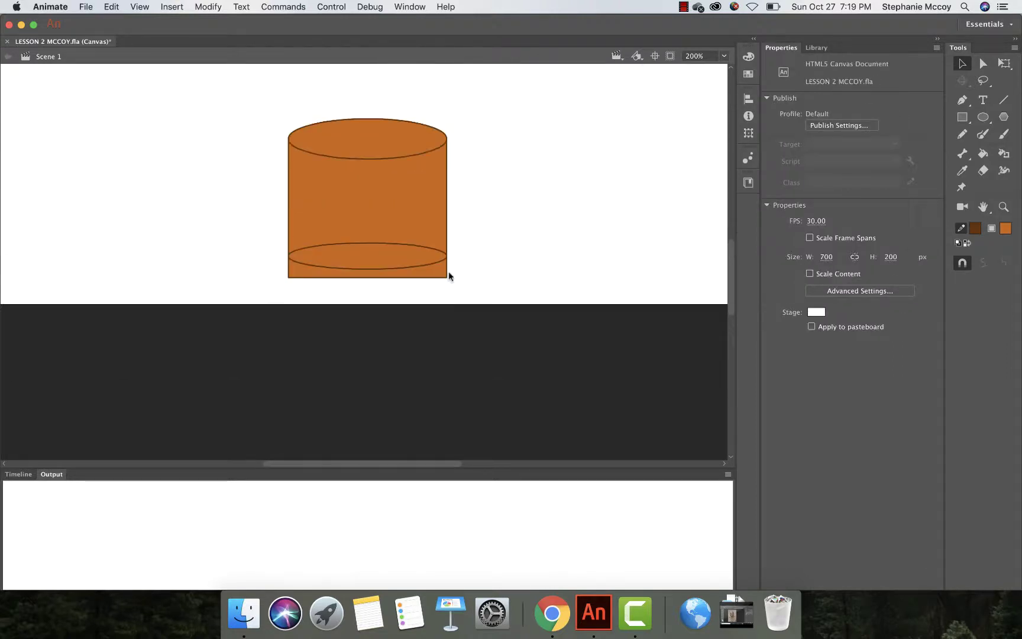
{"action": "left_click", "coordinate": [439, 272]}
{"action": "key", "text": "Delete"}
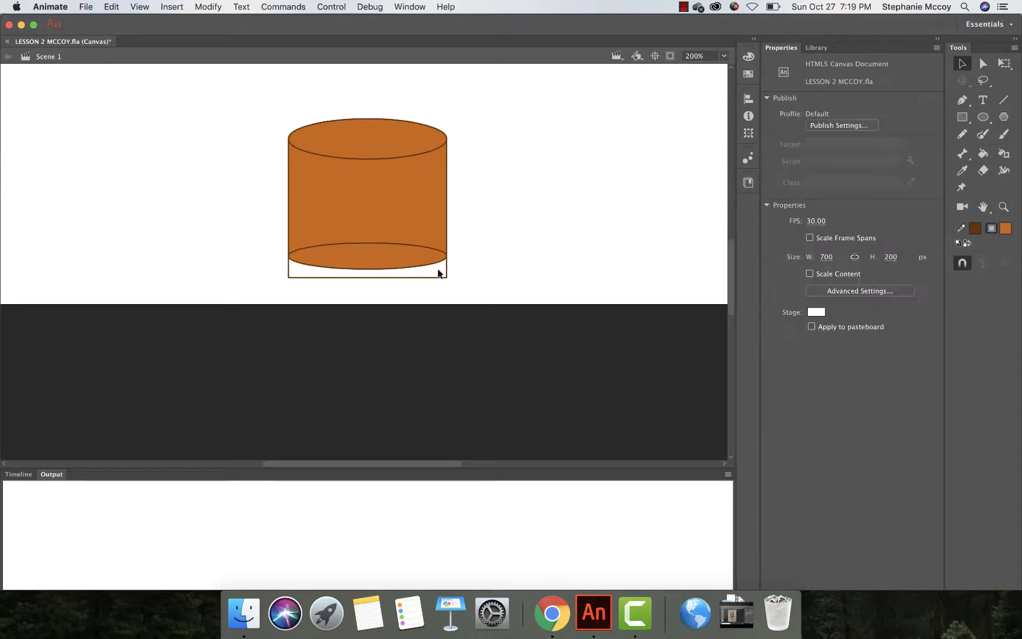
{"action": "left_click", "coordinate": [432, 278]}
{"action": "key", "text": "Delete"}
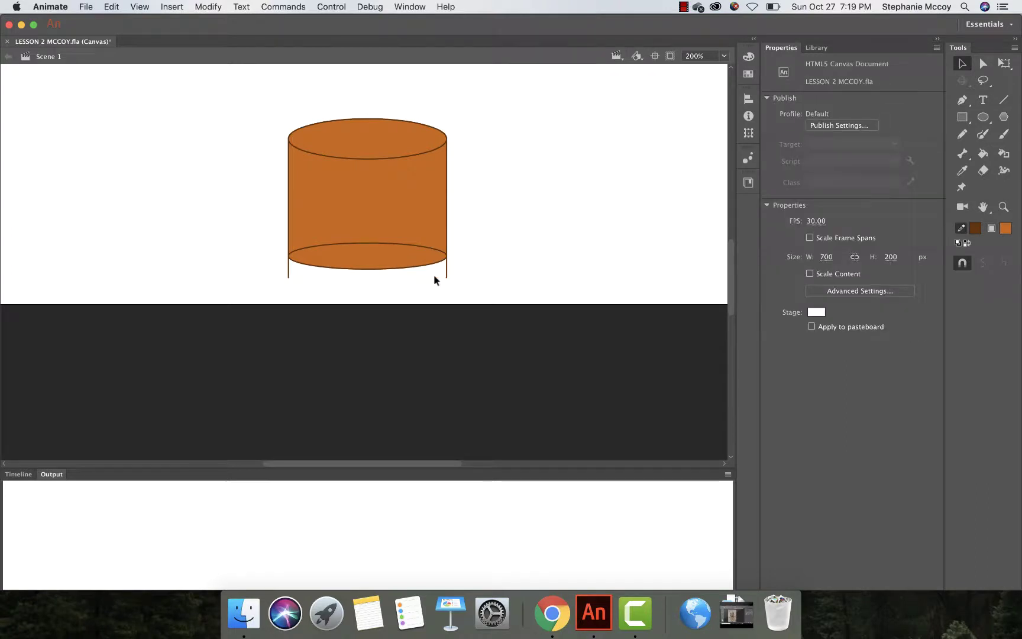
{"action": "left_click", "coordinate": [447, 273]}
{"action": "key", "text": "Delete"}
{"action": "left_click", "coordinate": [289, 271]}
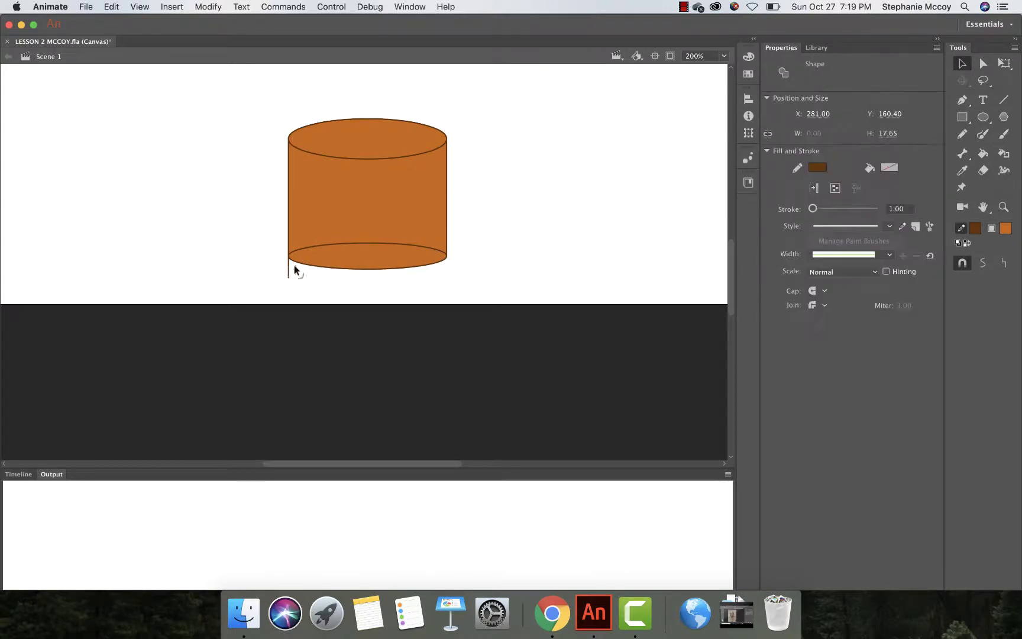
{"action": "key", "text": "Delete"}
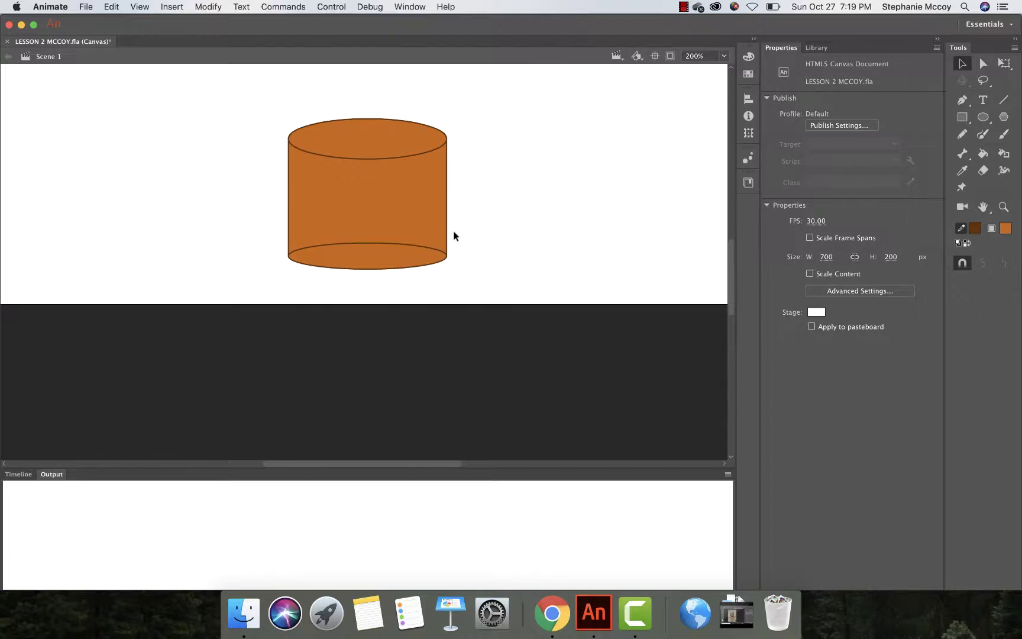
{"action": "left_click", "coordinate": [370, 244]}
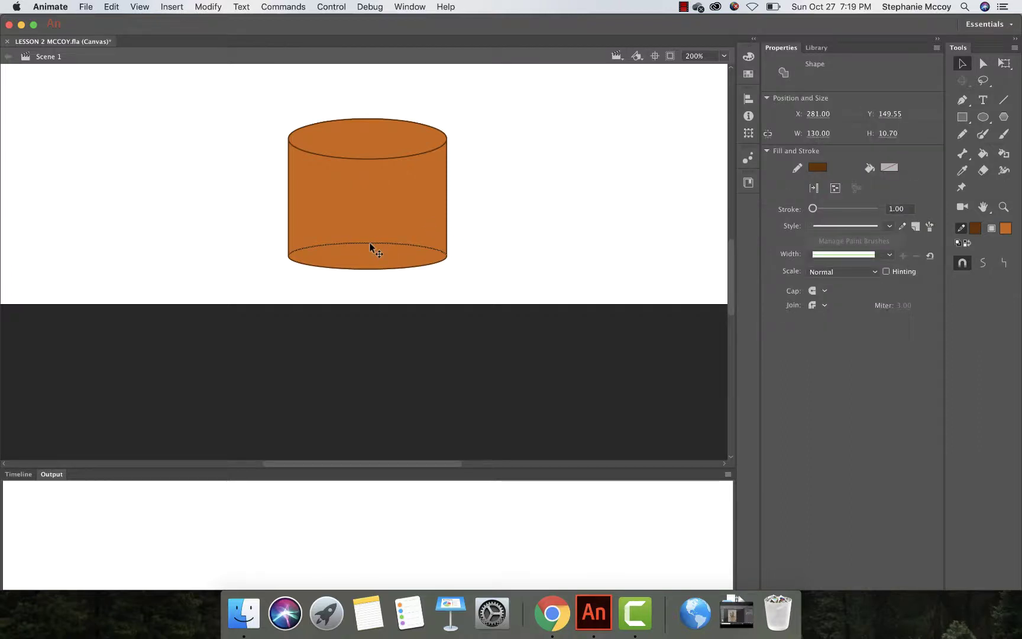
{"action": "left_click", "coordinate": [365, 270], "text": "shift"}
{"action": "left_click", "coordinate": [366, 273]}
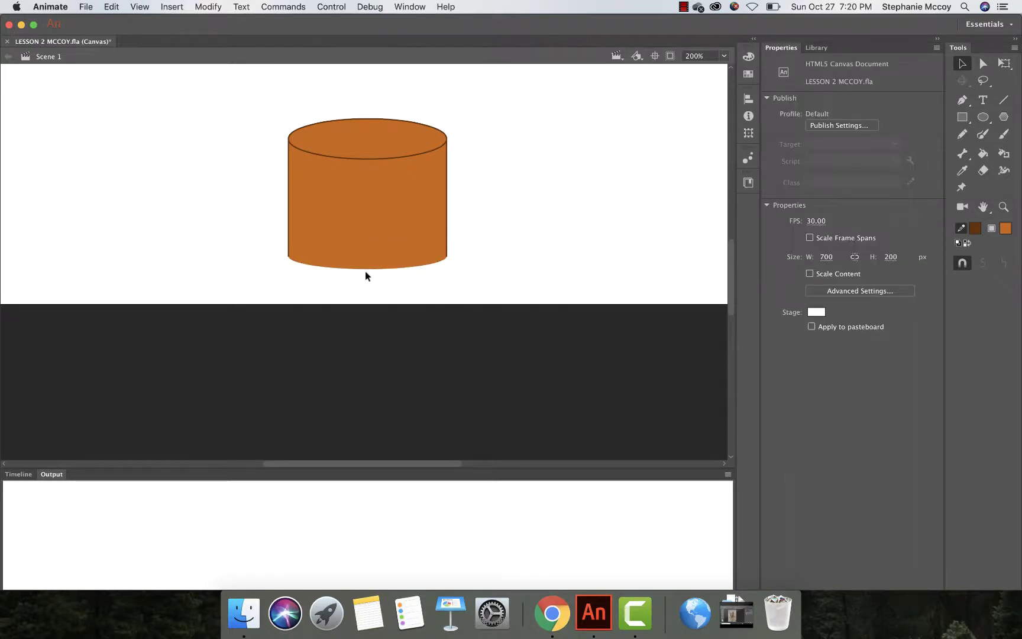
{"action": "key", "text": "super+z"}
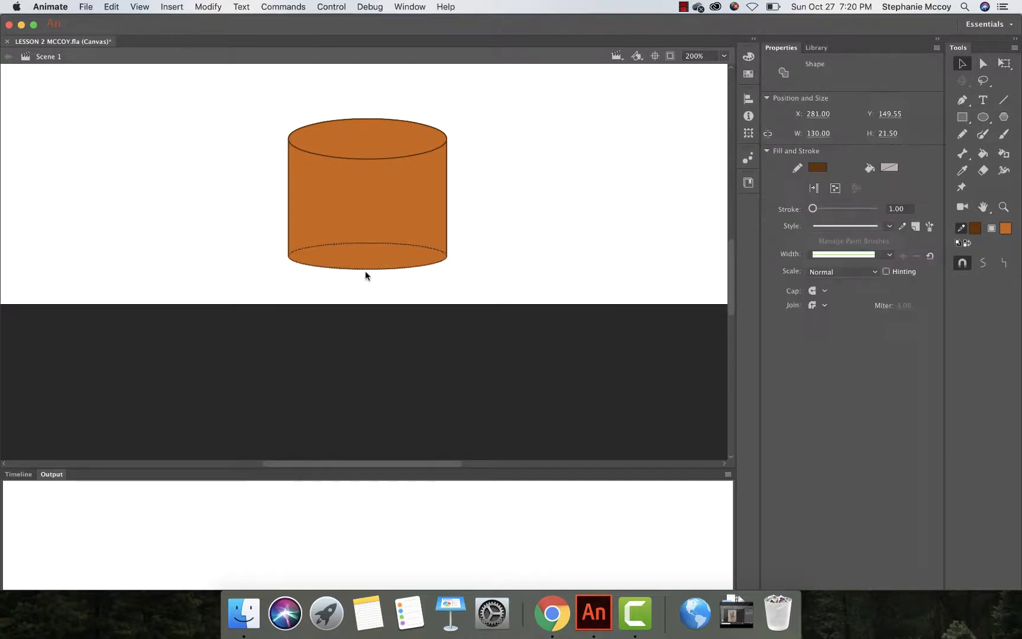
{"action": "left_click", "coordinate": [522, 226]}
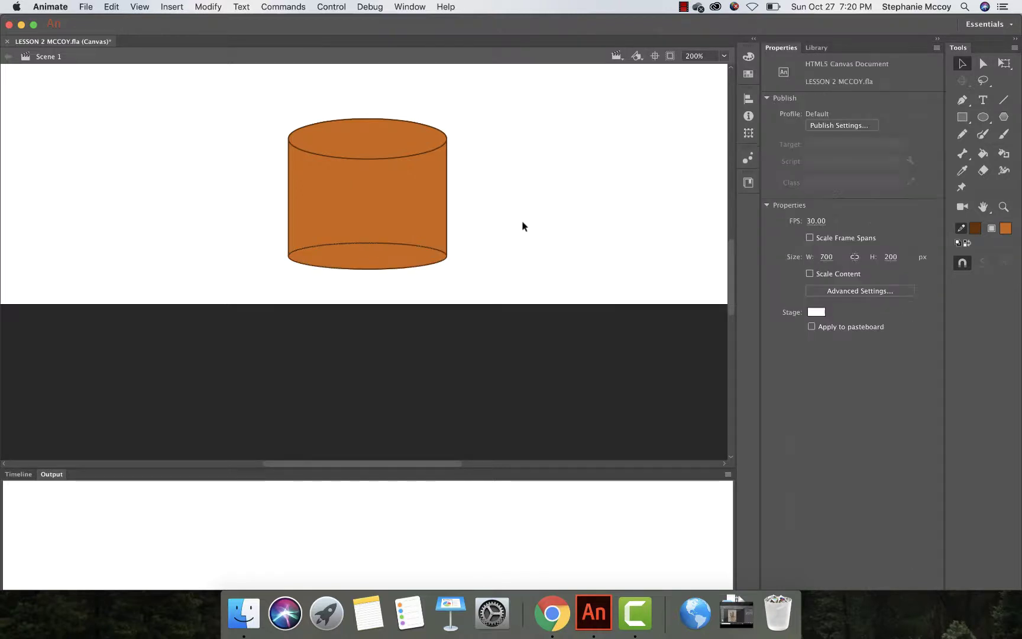
Delete the lower oval's back arc and taper the whole cup symmetrically toward its base, to about 103 × 119 px overall.
{"action": "left_click", "coordinate": [415, 245]}
{"action": "key", "text": "Delete"}
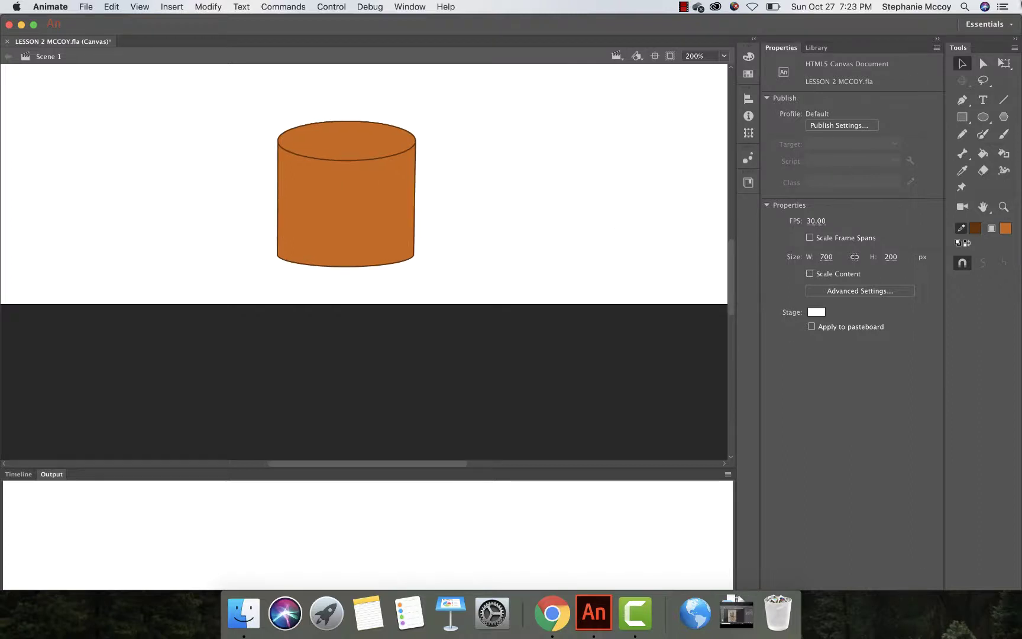
{"action": "left_click", "coordinate": [1005, 64]}
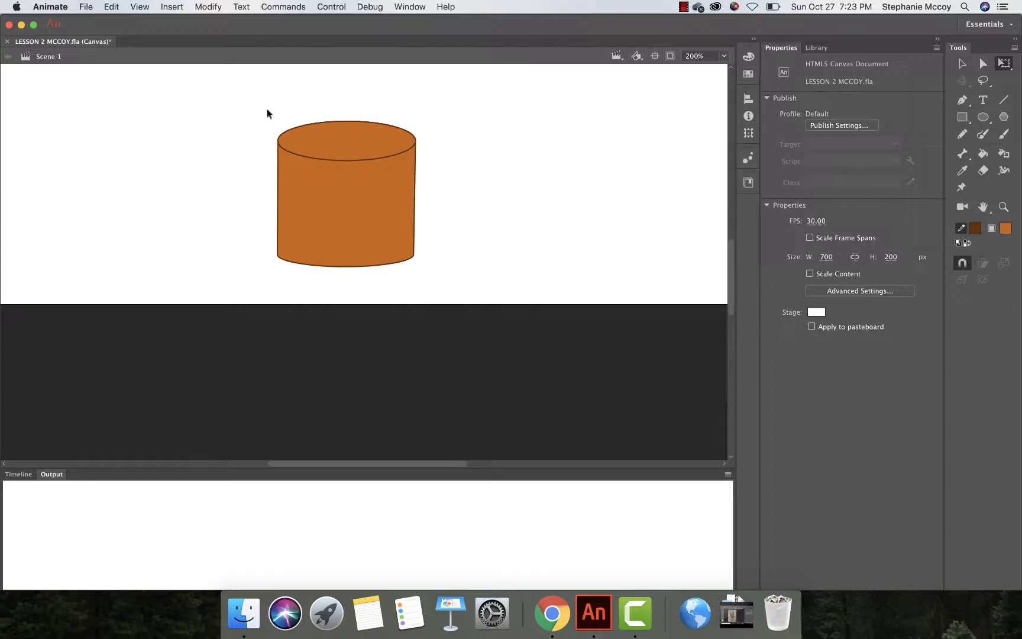
{"action": "left_click_drag", "start_coordinate": [229, 101], "coordinate": [447, 274]}
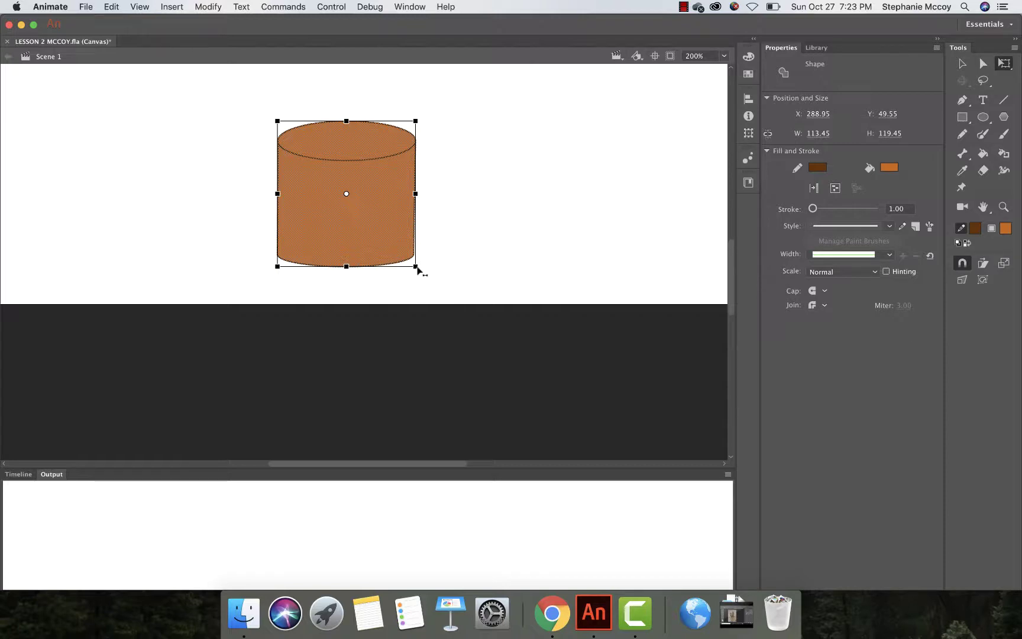
{"action": "left_click_drag", "start_coordinate": [416, 268], "coordinate": [392, 255]}
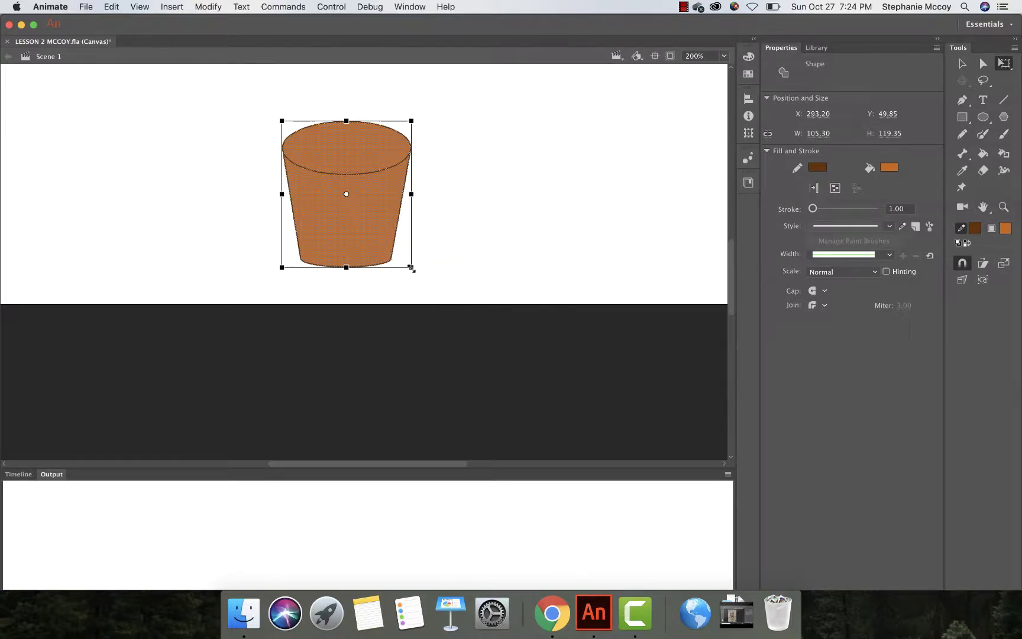
{"action": "left_click_drag", "start_coordinate": [413, 269], "coordinate": [404, 268]}
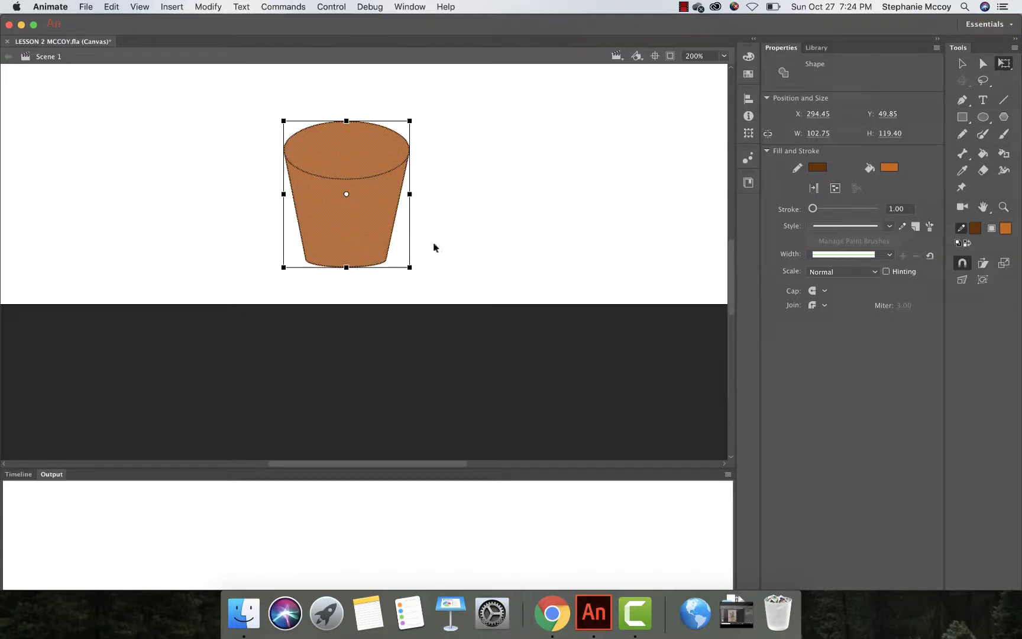
{"action": "left_click", "coordinate": [523, 196]}
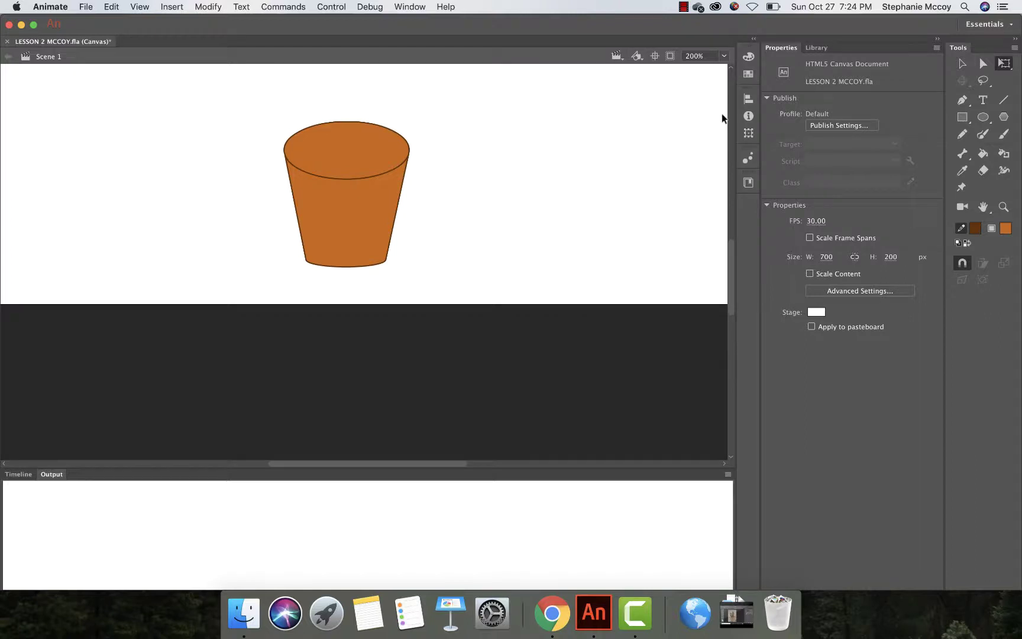
Paste a copy of the rim oval's outline in place and scale it proportionally about its centre to about 92 × 42 px.
{"action": "left_click", "coordinate": [962, 63]}
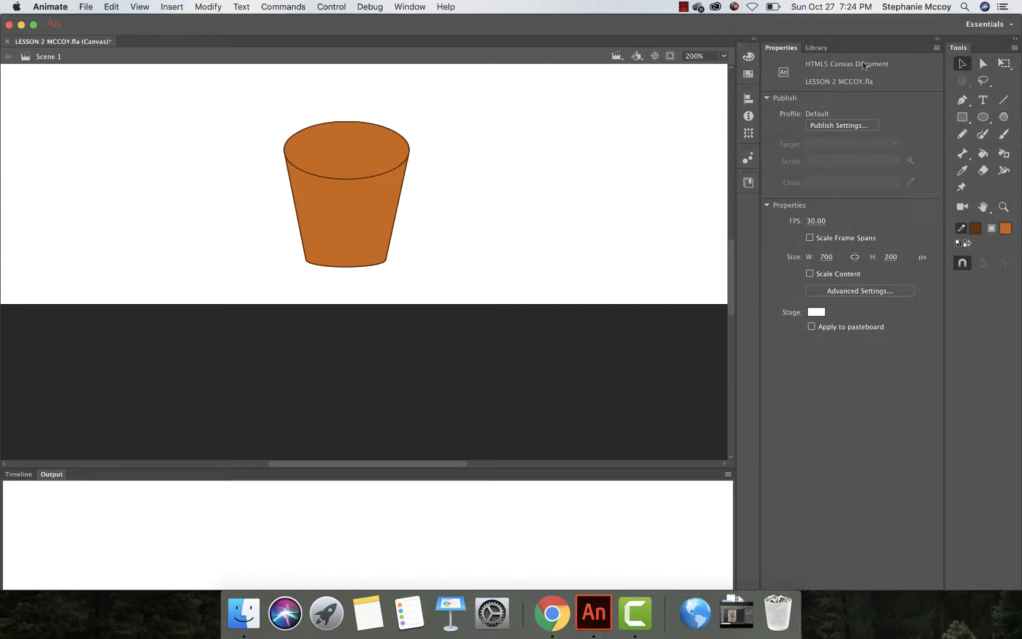
{"action": "left_click", "coordinate": [342, 122]}
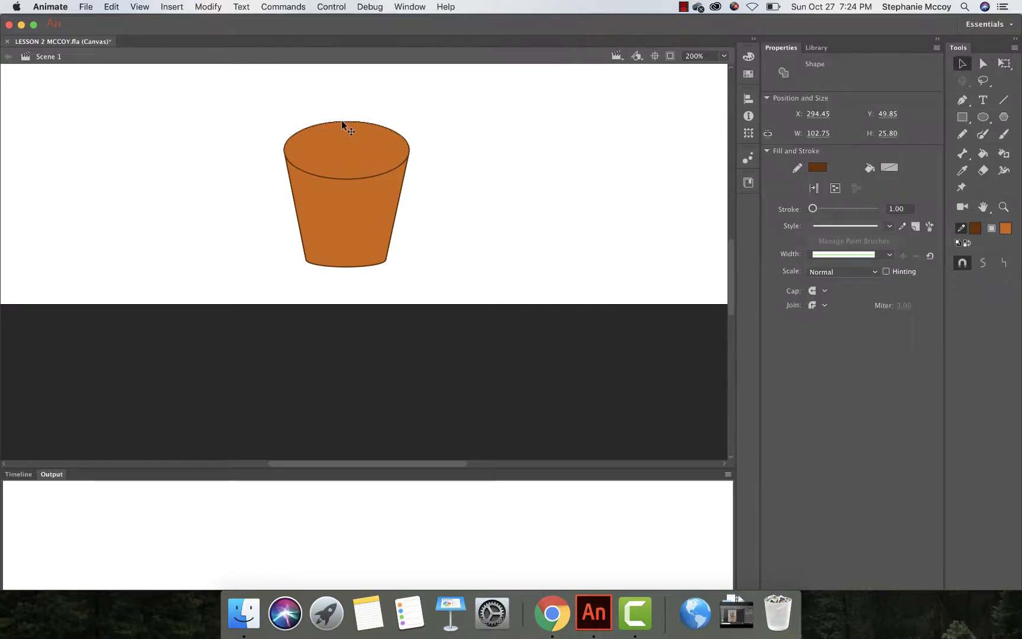
{"action": "left_click", "coordinate": [341, 178], "text": "shift"}
{"action": "left_click", "coordinate": [112, 7]}
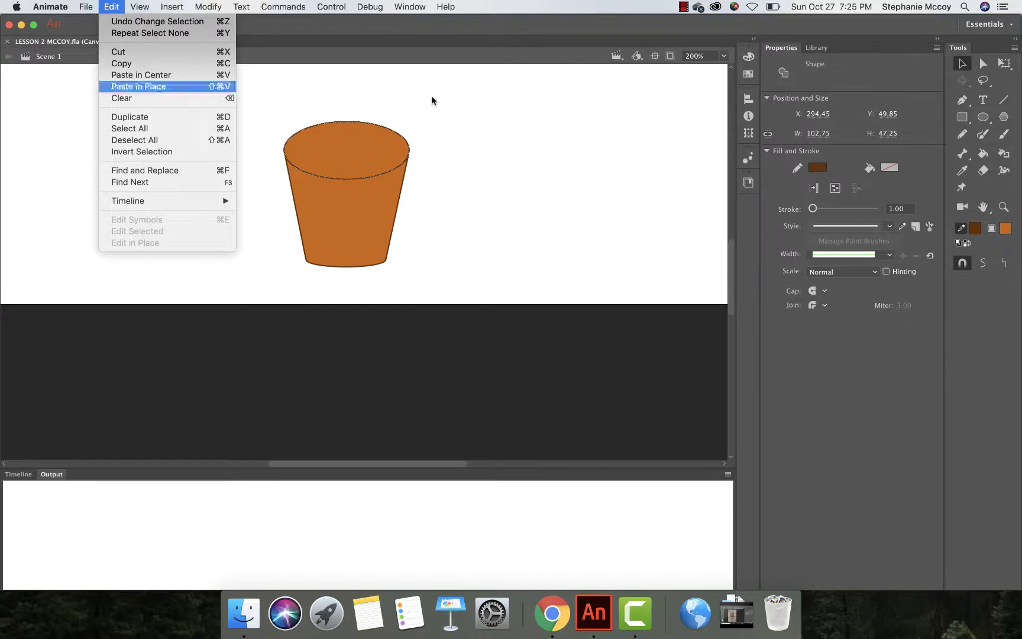
{"action": "key", "text": "Escape"}
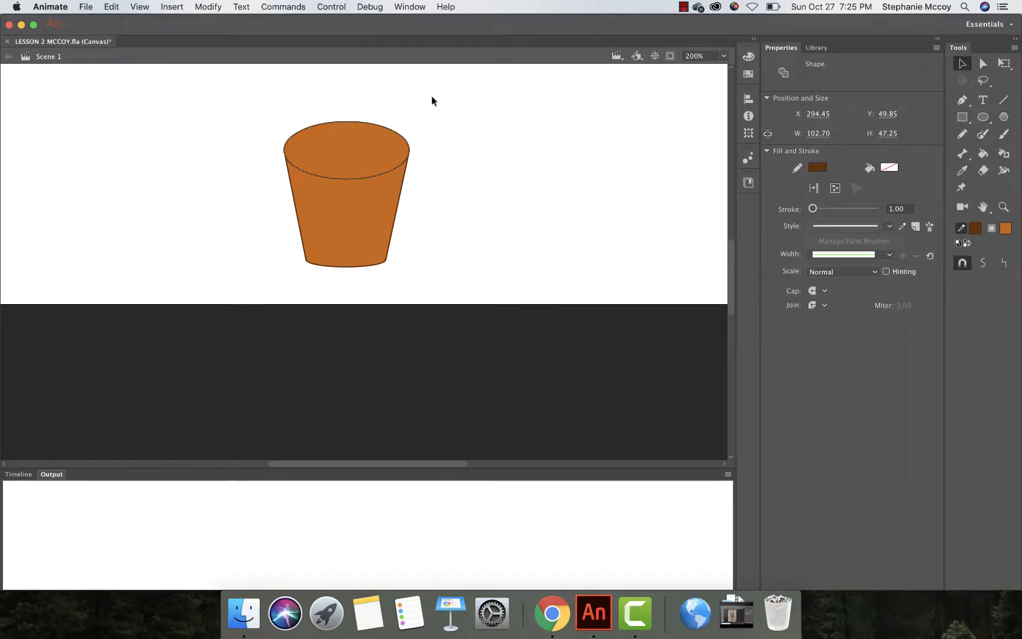
{"action": "left_click", "coordinate": [1001, 63]}
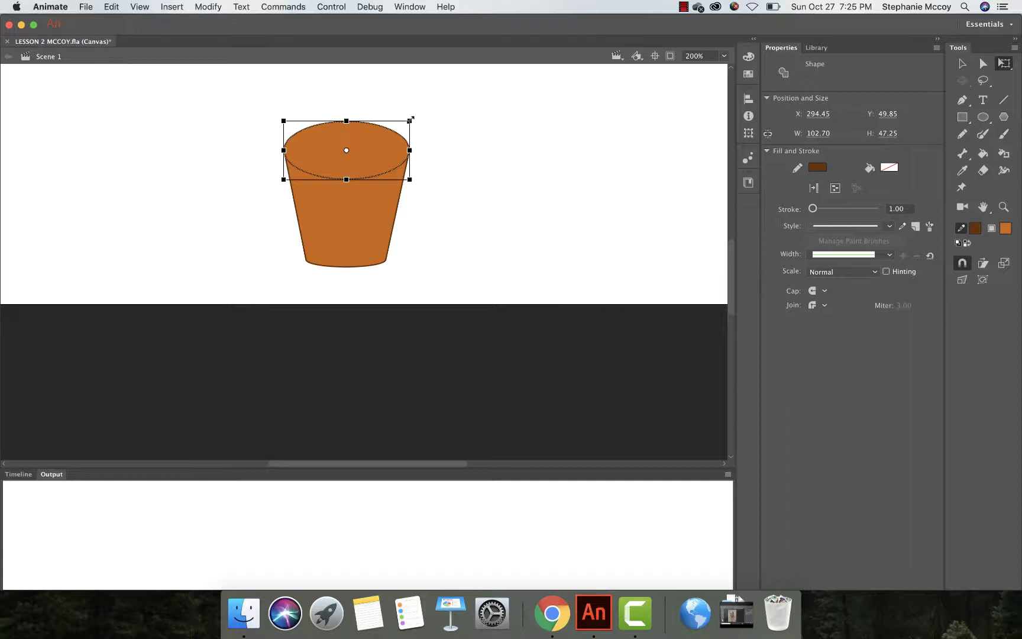
{"action": "left_click_drag", "start_coordinate": [412, 119], "coordinate": [404, 126]}
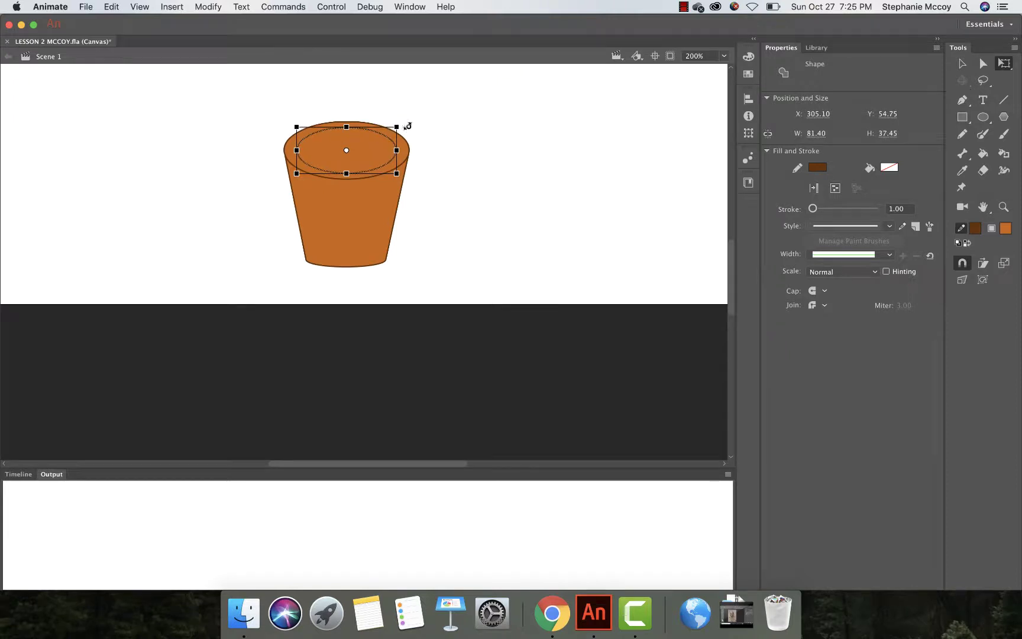
{"action": "mouse_move", "coordinate": [408, 126]}
{"action": "left_mouse_down"}
{"action": "mouse_move", "coordinate": [415, 120]}
{"action": "mouse_move", "coordinate": [406, 124]}
{"action": "left_mouse_up"}
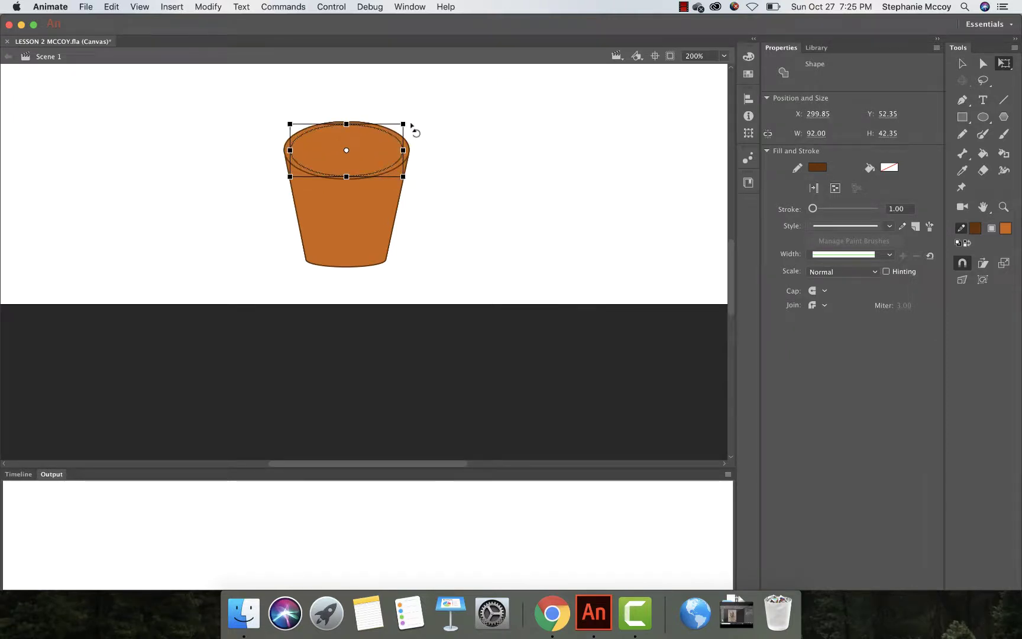
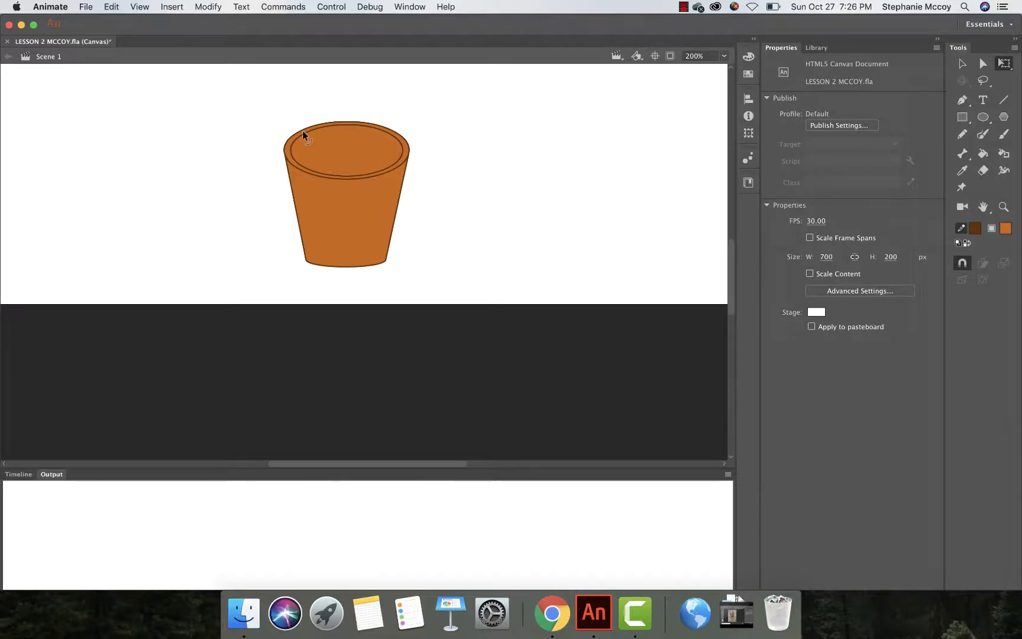
Copy both arcs of the inner rim oval and paste the copy in place.
{"action": "left_click", "coordinate": [962, 63]}
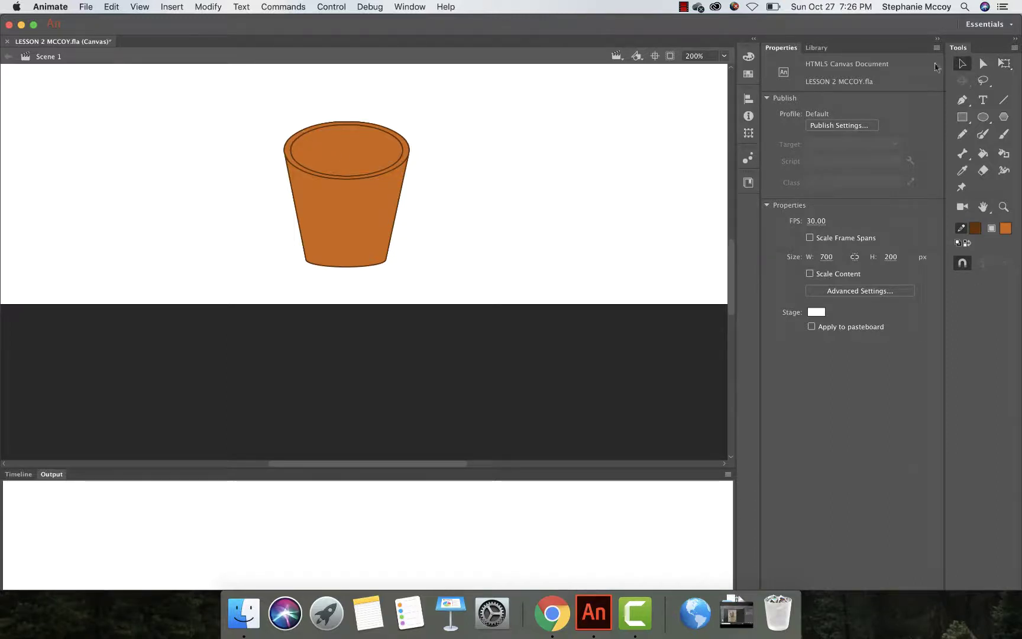
{"action": "left_click", "coordinate": [311, 130]}
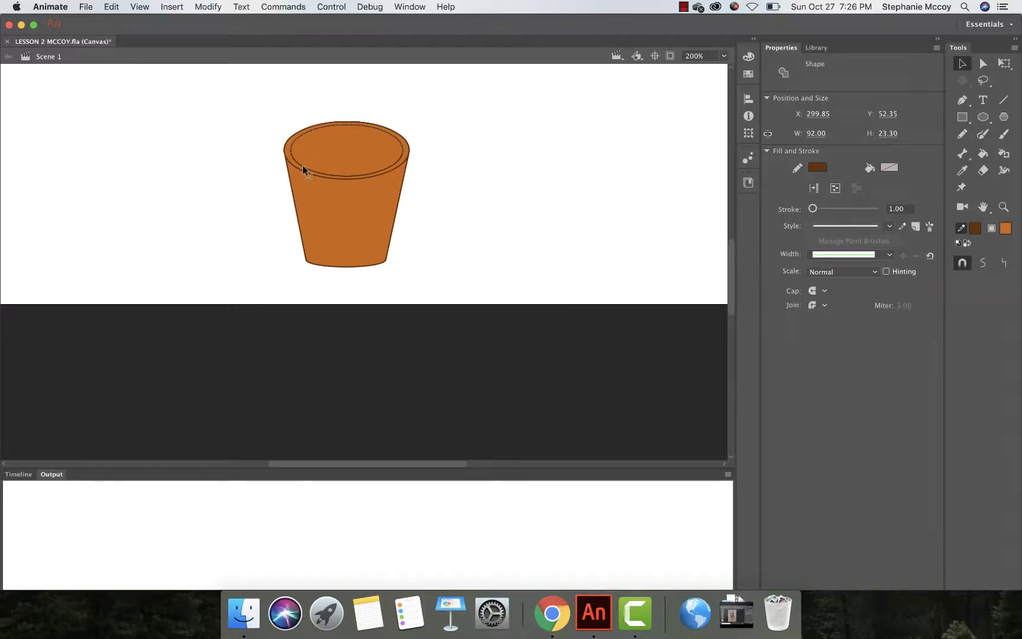
{"action": "left_click", "coordinate": [303, 165], "text": "shift"}
{"action": "left_click", "coordinate": [111, 8]}
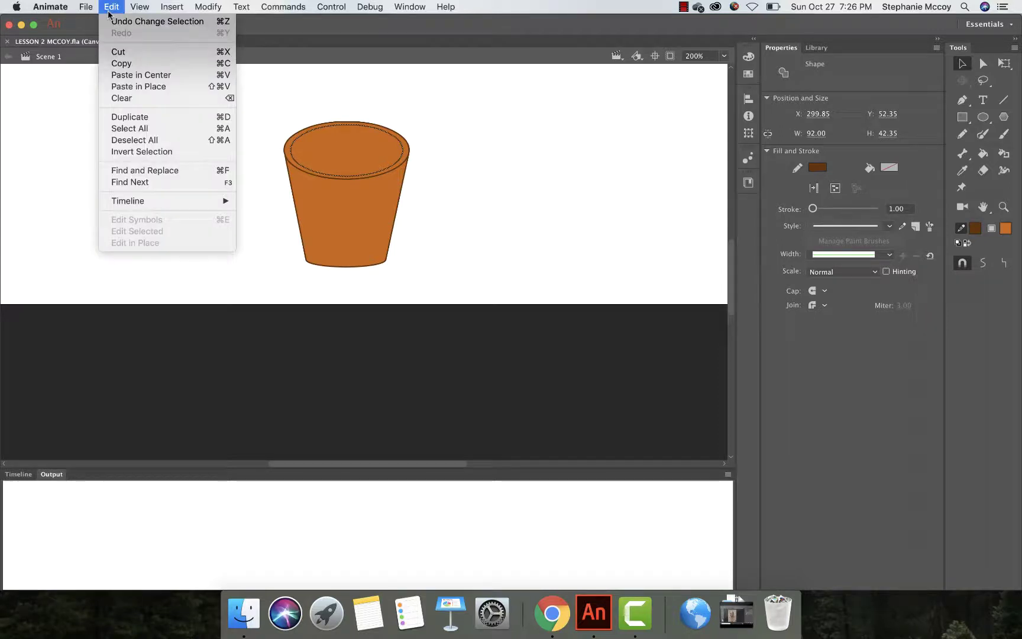
{"action": "left_click", "coordinate": [166, 86]}
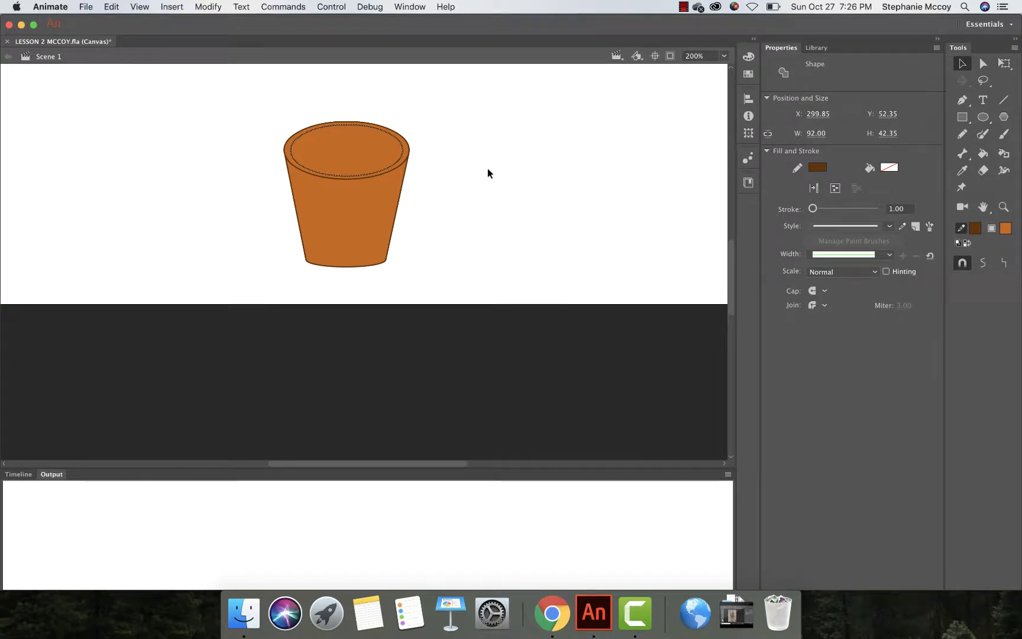
Nudge the pasted oval outline straight down by about 12 px to mark the liquid level inside the cup.
{"action": "key", "text": "Down"}
{"action": "key", "text": "Down"}
{"action": "key", "text": "Down"}
{"action": "key", "text": "Down"}
{"action": "key", "text": "Down"}
{"action": "key", "text": "Down"}
{"action": "key", "text": "Down"}
{"action": "key", "text": "Down"}
{"action": "key", "text": "Down"}
{"action": "key", "text": "Down"}
{"action": "key", "text": "Down"}
{"action": "key", "text": "Down"}
{"action": "key", "text": "Down"}
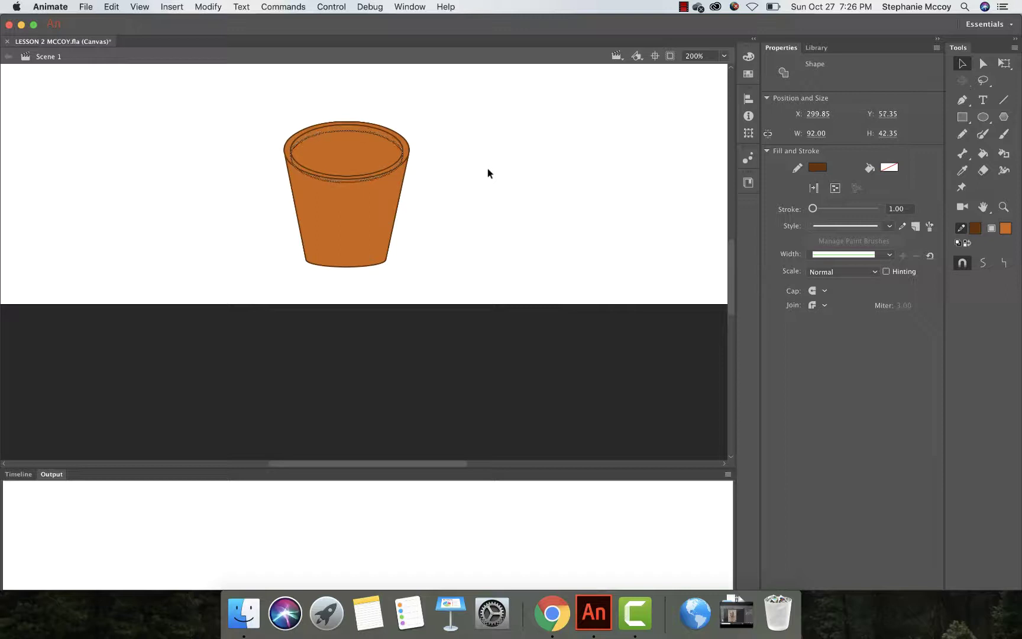
{"action": "key", "text": "Down"}
{"action": "key", "text": "Down"}
{"action": "key", "text": "Down"}
{"action": "key", "text": "Down"}
{"action": "key", "text": "Down"}
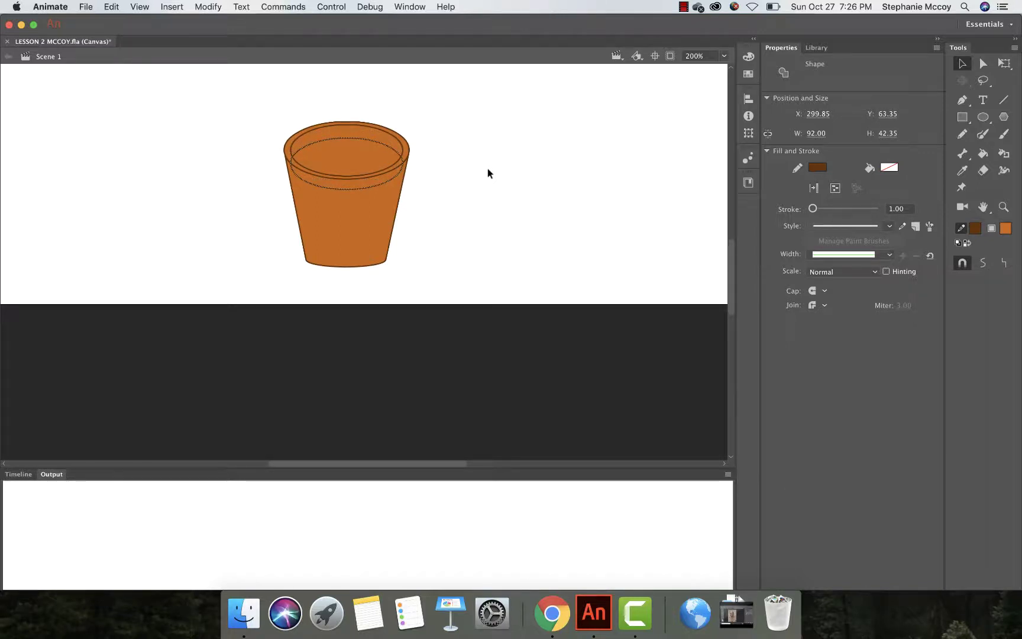
{"action": "key", "text": "Down"}
{"action": "key", "text": "Down"}
{"action": "key", "text": "Up"}
{"action": "left_click", "coordinate": [486, 170]}
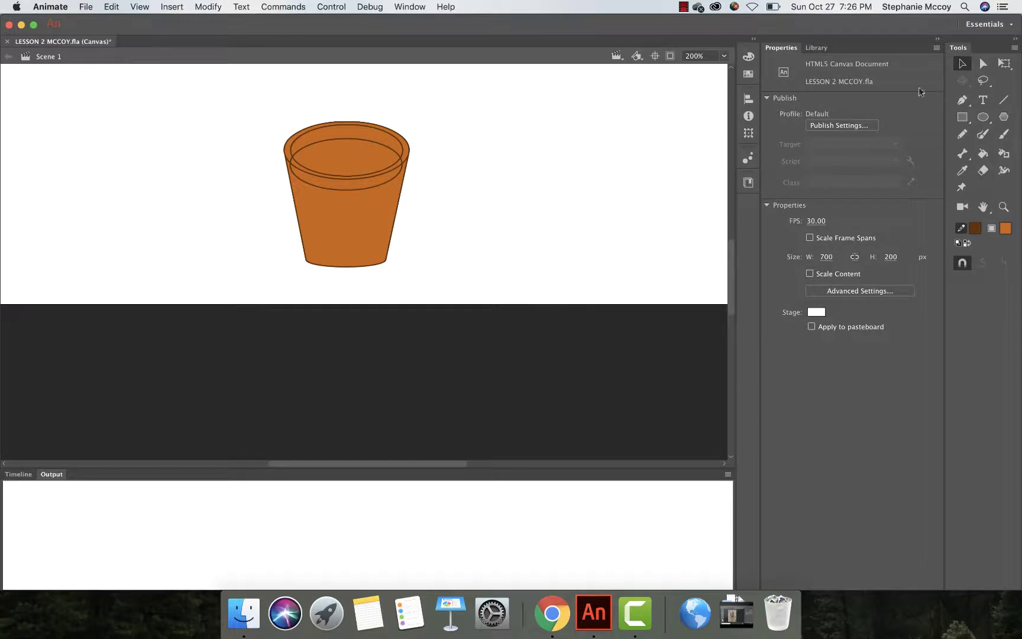
Delete the segments of the lowered oval that fall outside the inner rim oval, keeping only its upper arc inside.
{"action": "left_click", "coordinate": [375, 188]}
{"action": "left_click", "coordinate": [322, 190]}
{"action": "key", "text": "Escape"}
{"action": "left_click", "coordinate": [289, 167]}
{"action": "key", "text": "Escape"}
{"action": "left_click", "coordinate": [292, 158]}
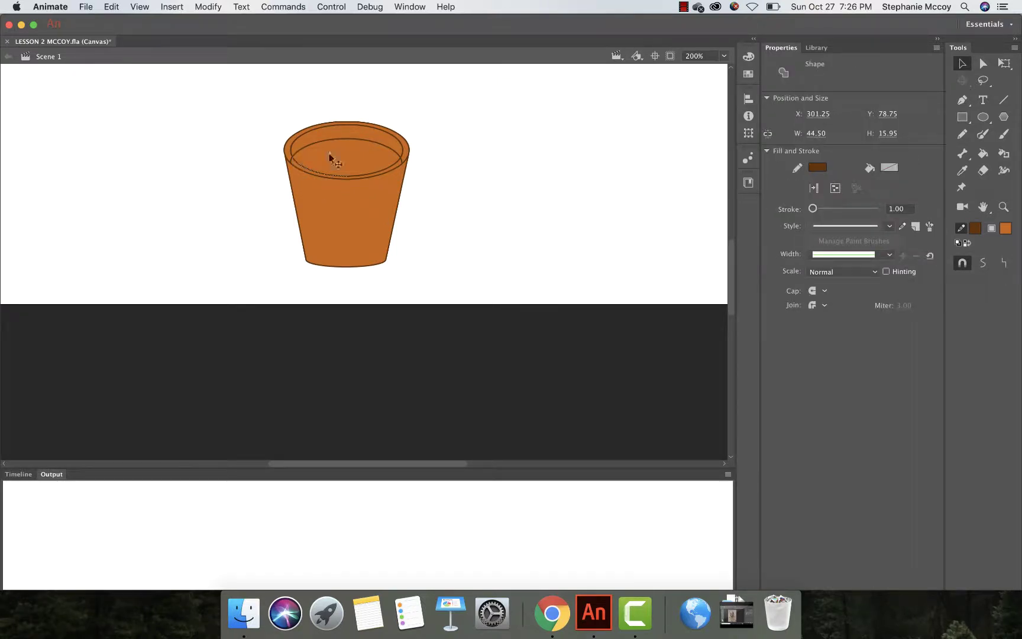
{"action": "left_click", "coordinate": [408, 166]}
{"action": "key", "text": "Escape"}
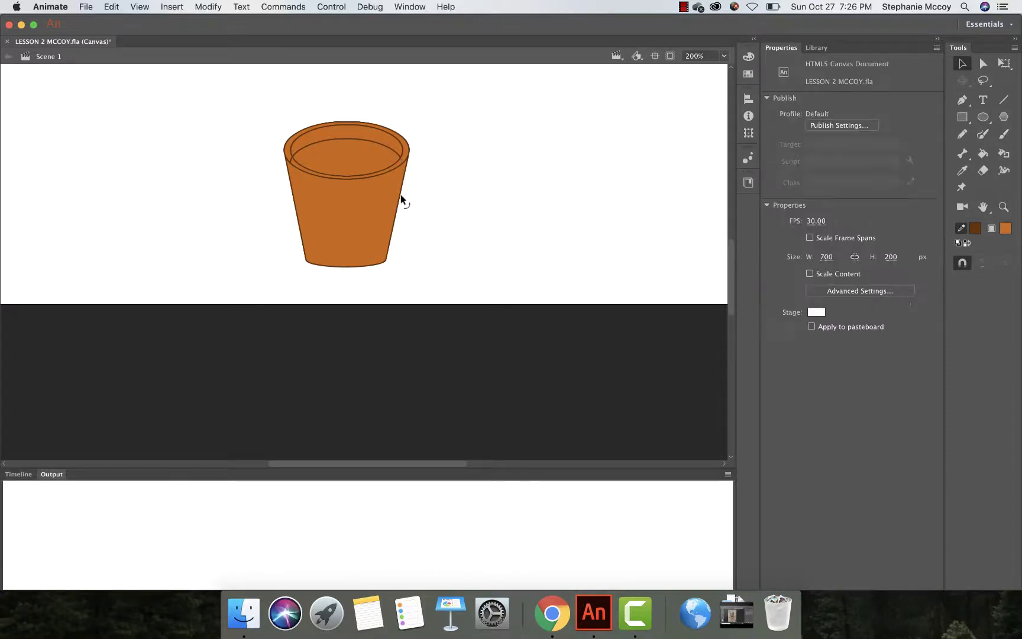
{"action": "left_click", "coordinate": [292, 160]}
{"action": "key", "text": "Escape"}
Bend the cup's two straight sides slightly outward into matching gentle curves.
{"action": "left_click_drag", "start_coordinate": [399, 205], "coordinate": [402, 210]}
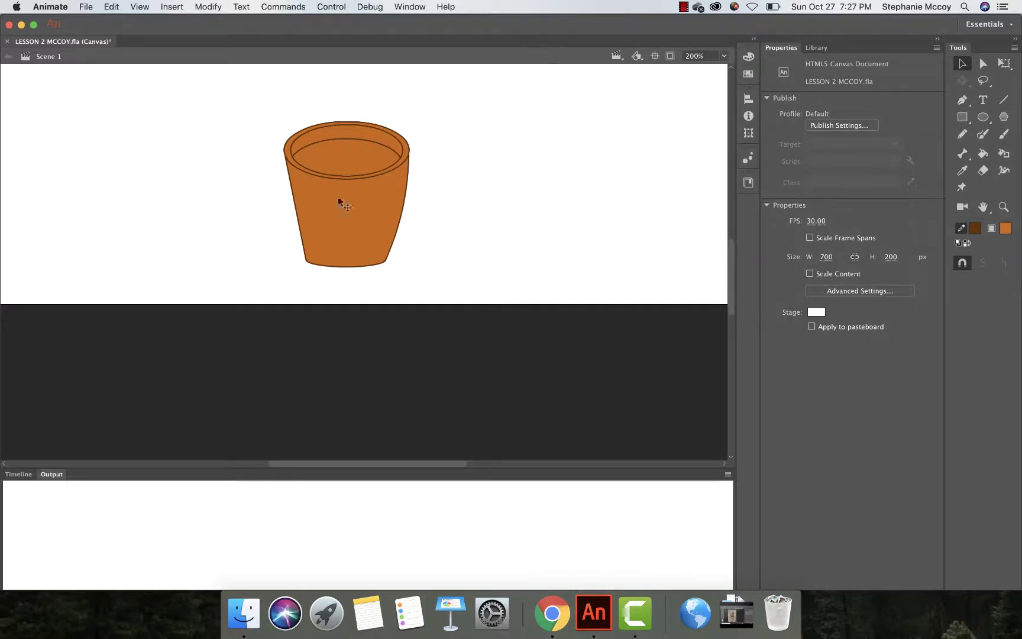
{"action": "left_click_drag", "start_coordinate": [289, 205], "coordinate": [289, 210]}
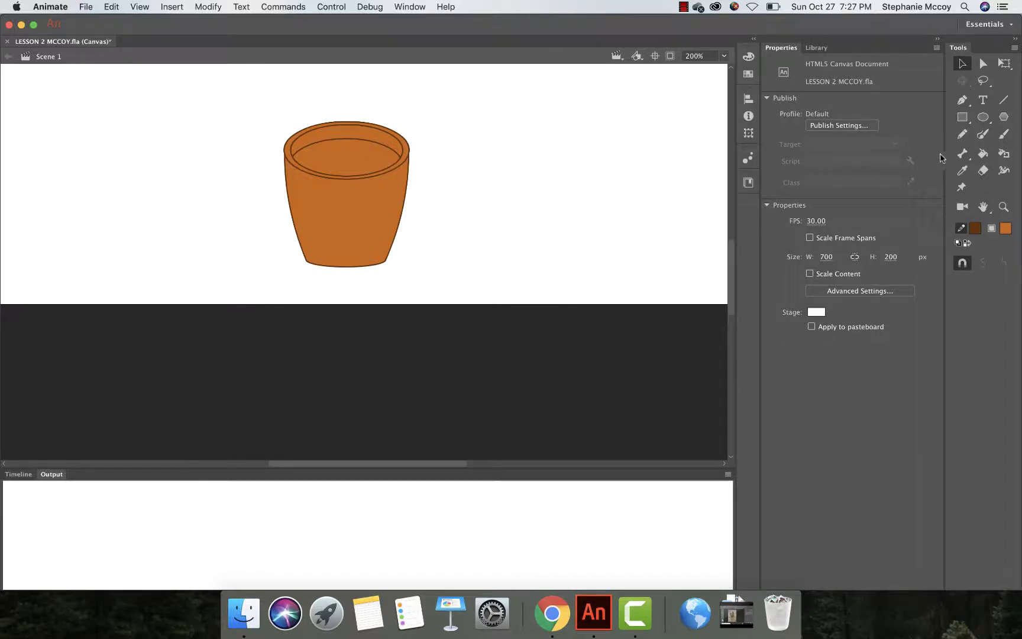
Fill the liquid surface inside the cup with the dark brown color #663333 using the Paint Bucket.
{"action": "left_click", "coordinate": [983, 155]}
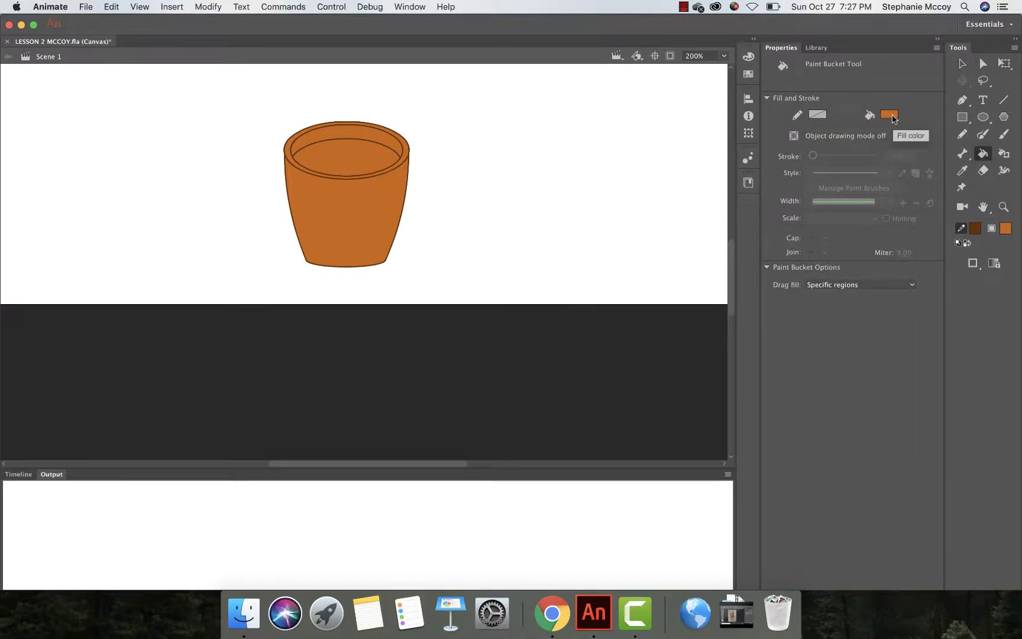
{"action": "left_click", "coordinate": [889, 115]}
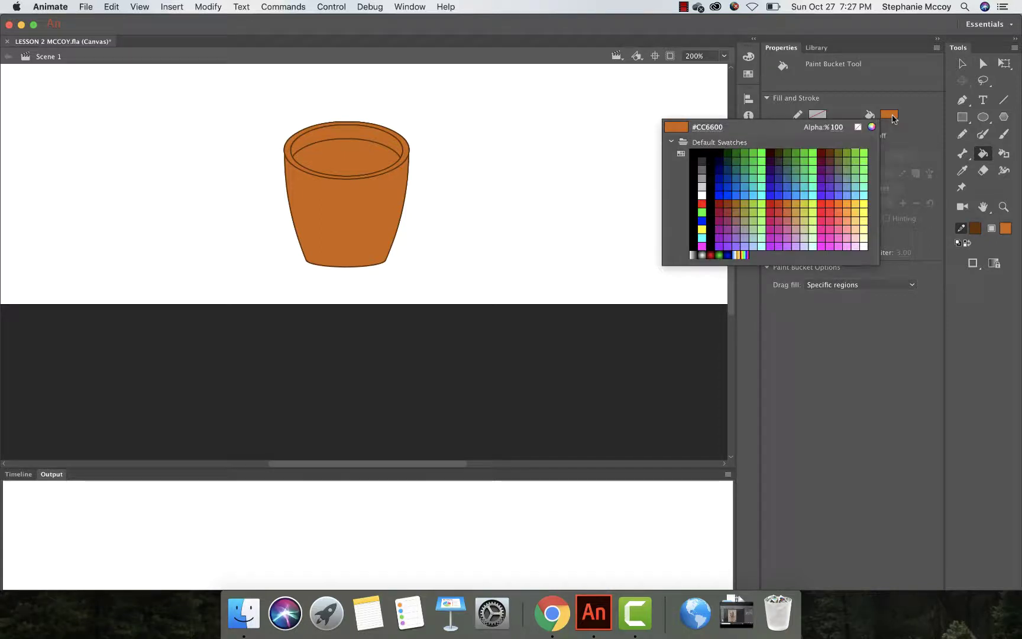
{"action": "left_click", "coordinate": [718, 128]}
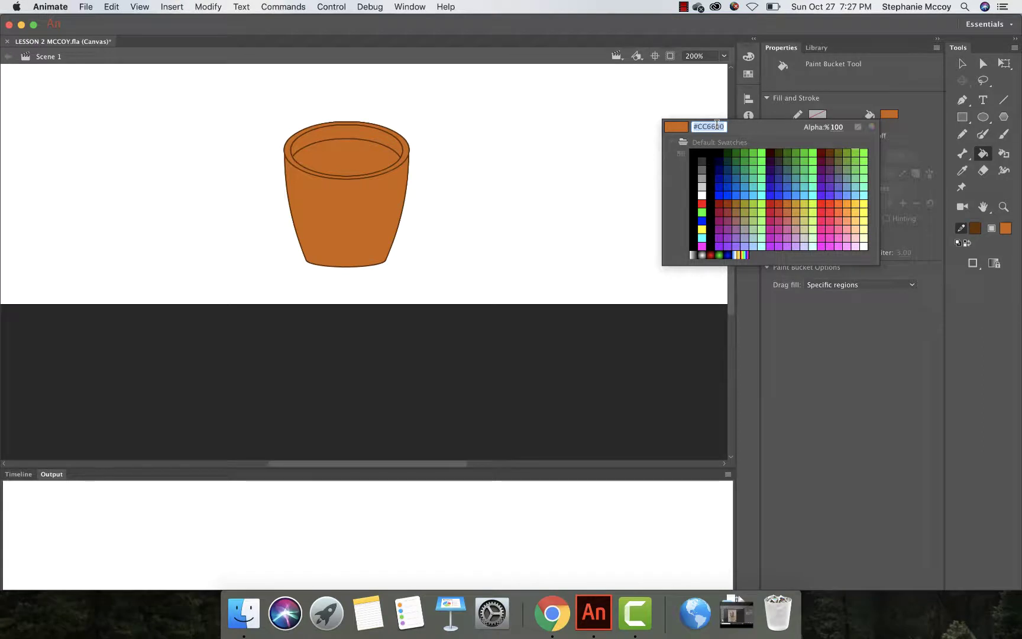
{"action": "type", "text": "663333"}
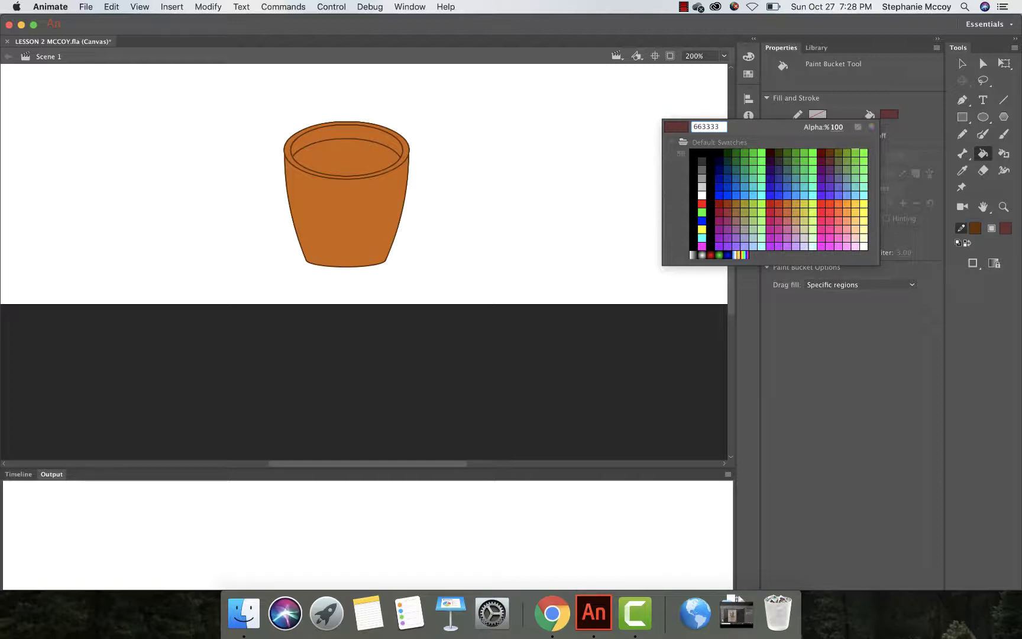
{"action": "key", "text": "Return"}
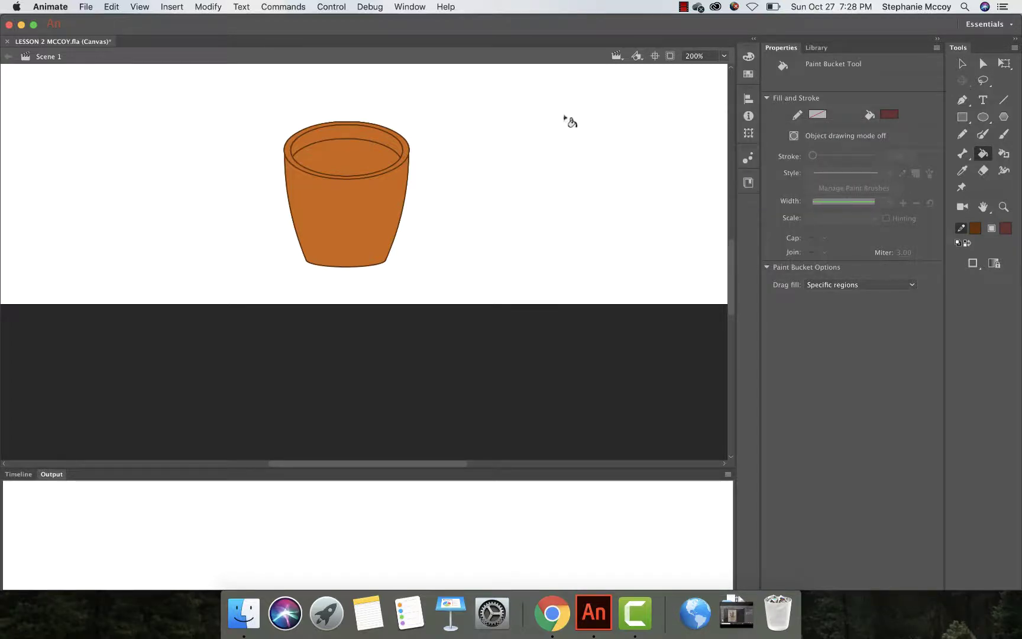
{"action": "left_click", "coordinate": [342, 155]}
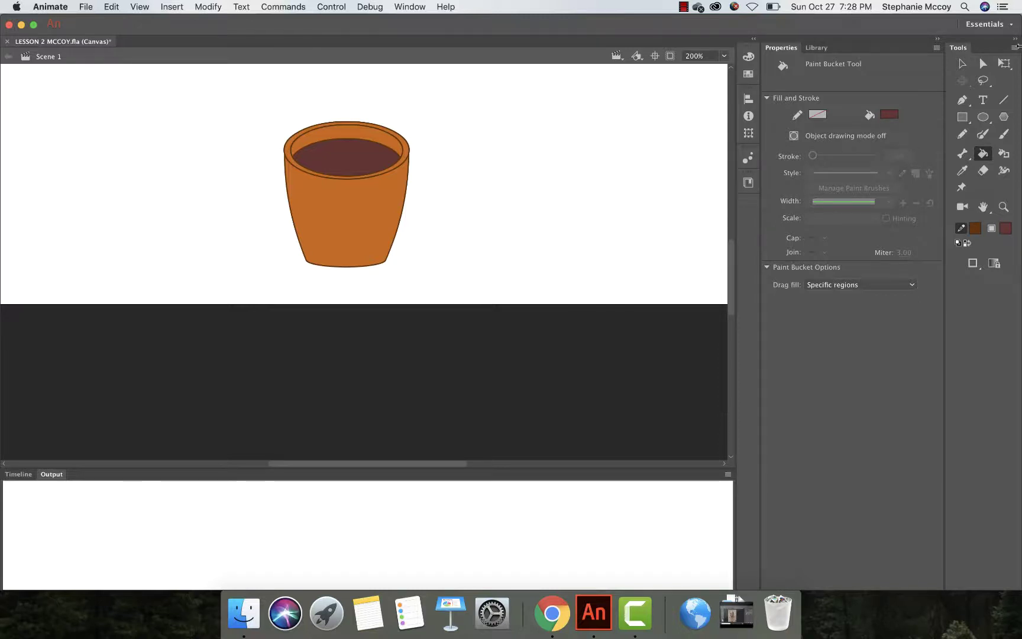
Change the cup body's solid fill to a linear gradient.
{"action": "left_click", "coordinate": [962, 63]}
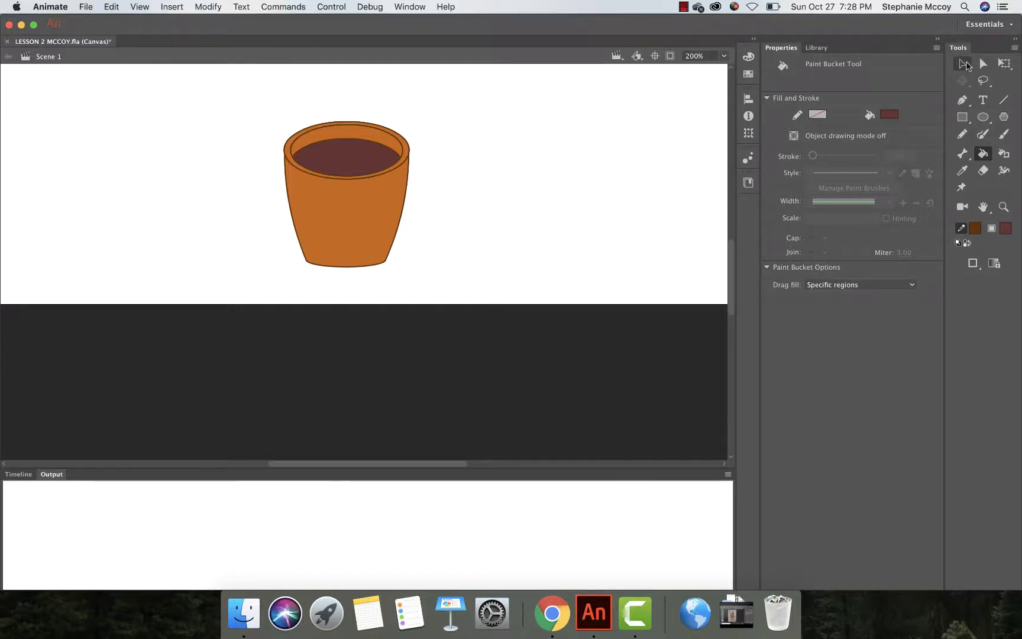
{"action": "left_click", "coordinate": [379, 212]}
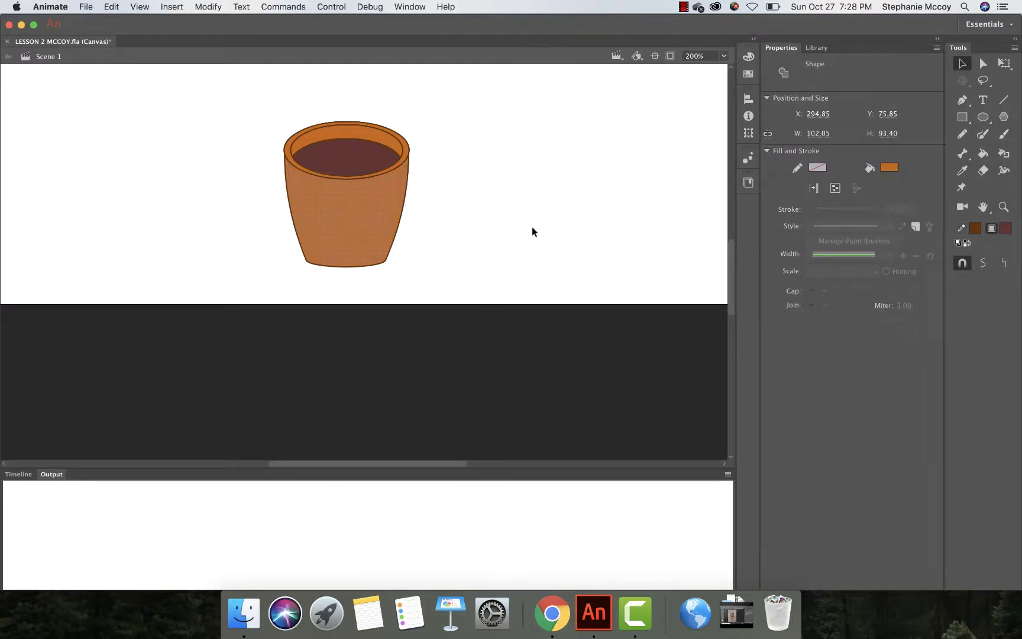
{"action": "left_click", "coordinate": [749, 58]}
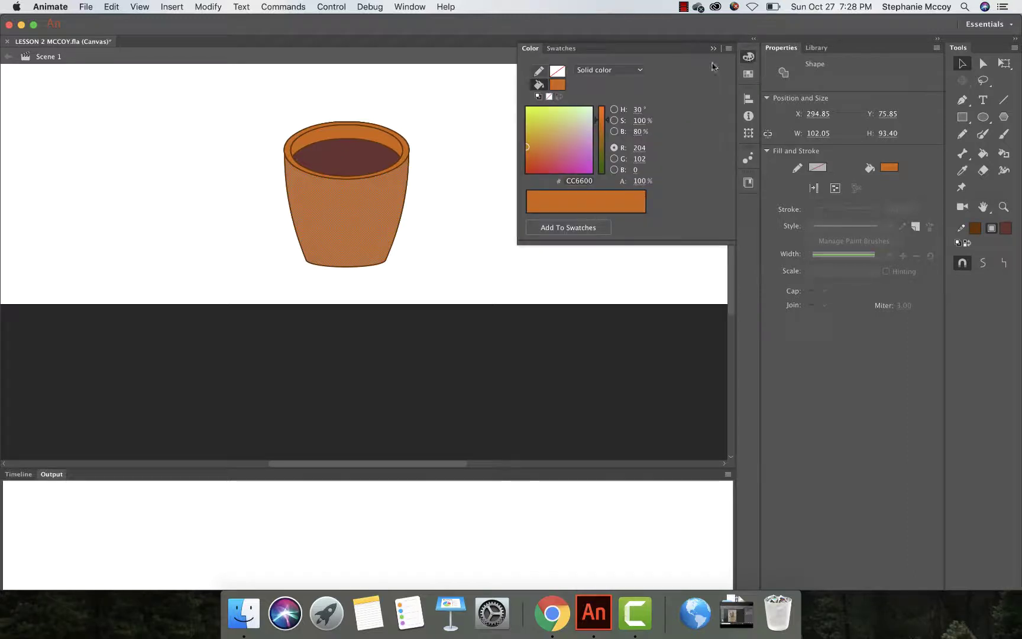
{"action": "left_click", "coordinate": [638, 72]}
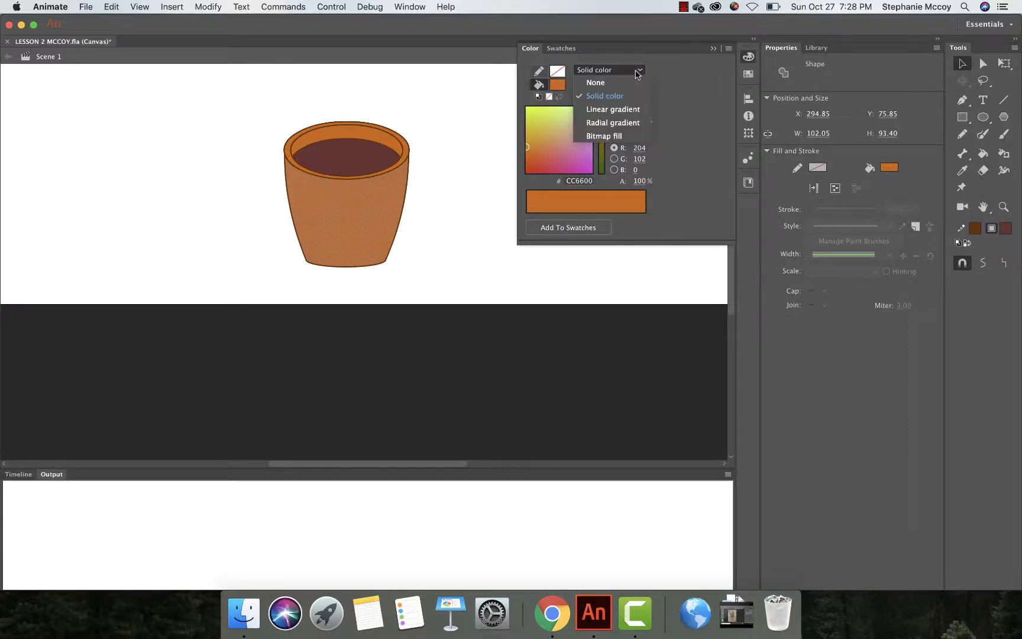
{"action": "left_click", "coordinate": [624, 110]}
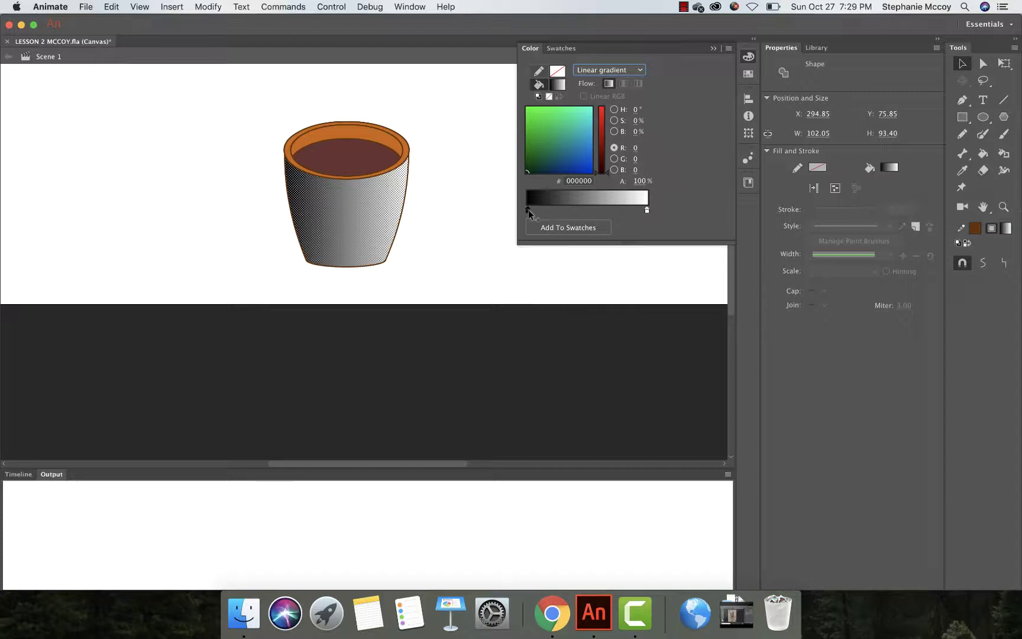
{"action": "left_click", "coordinate": [588, 180]}
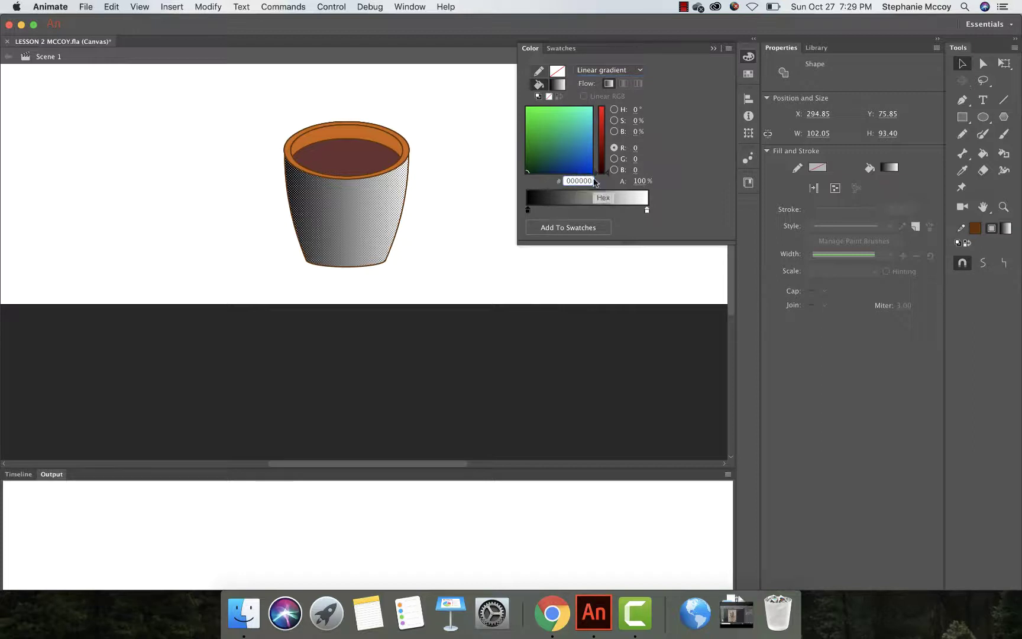
{"action": "double_click", "coordinate": [591, 180]}
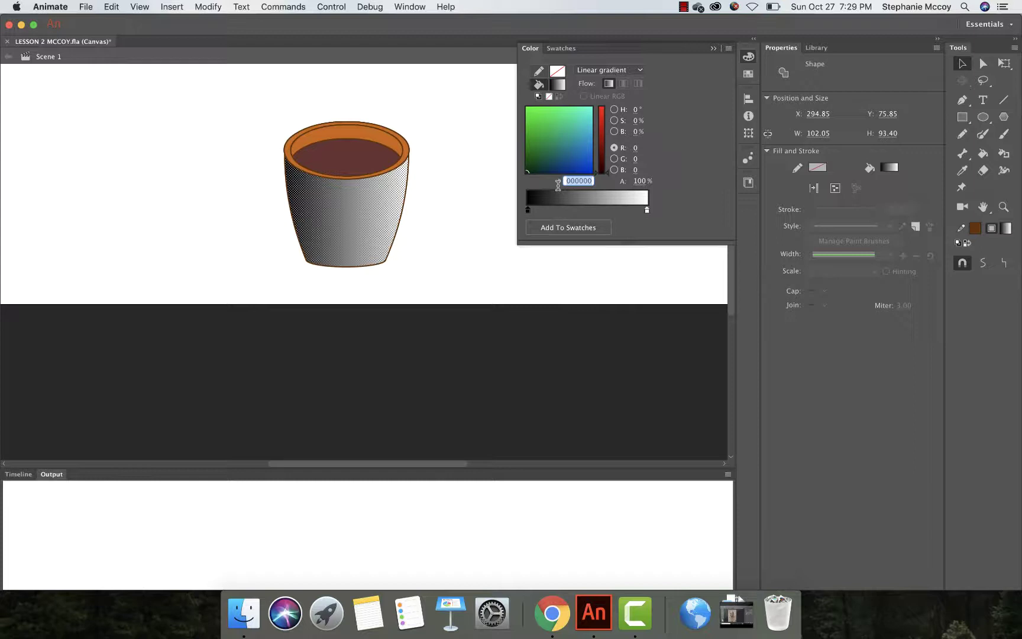
{"action": "type", "text": "FFCCC"}
{"action": "key", "text": "Return"}
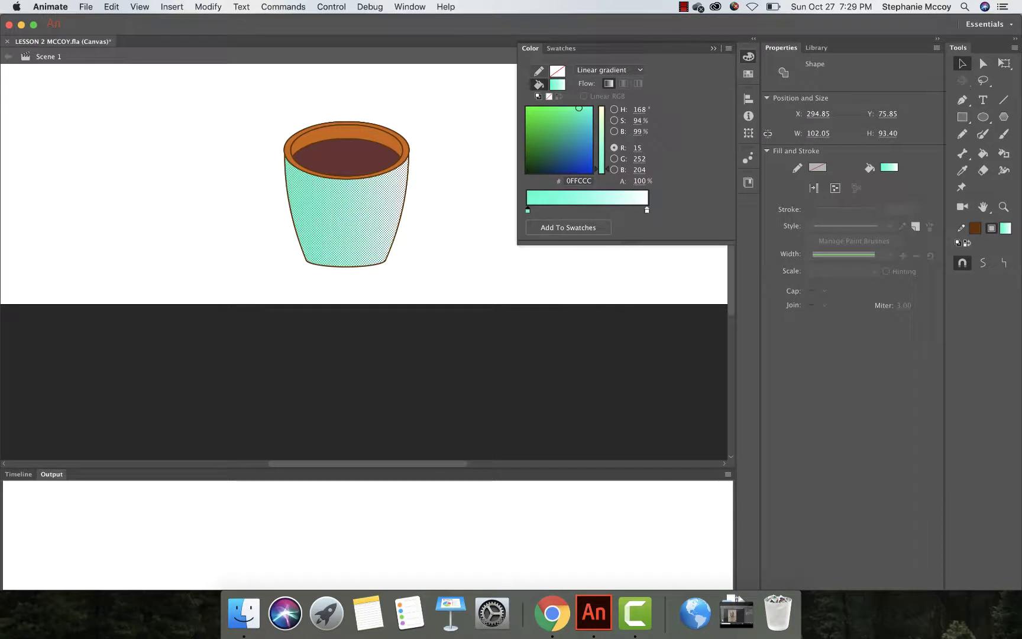
{"action": "left_click", "coordinate": [566, 181]}
{"action": "key", "text": "BackSpace"}
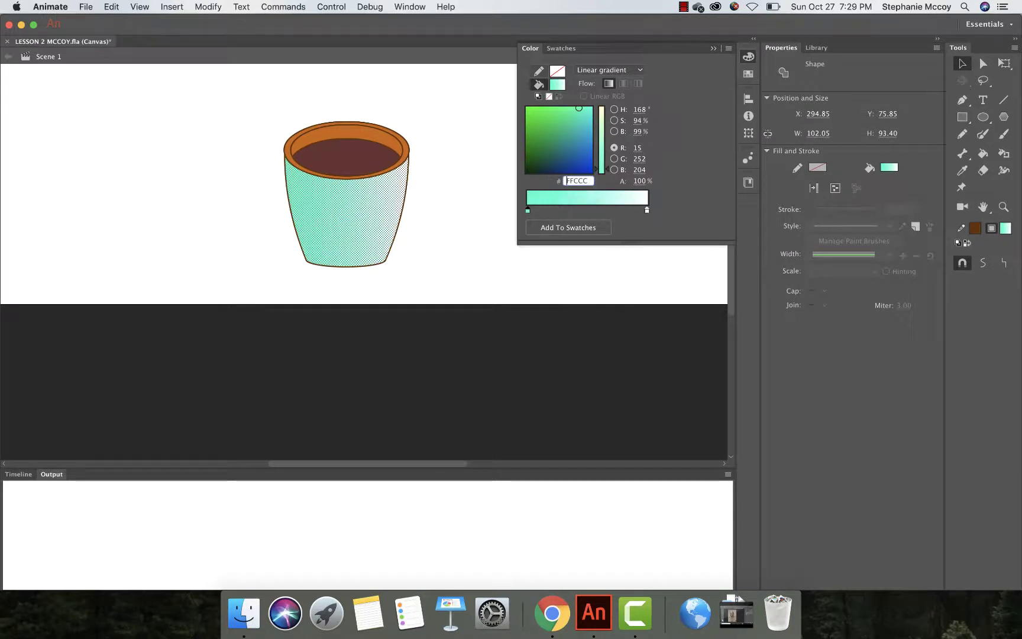
{"action": "key", "text": "Return"}
{"action": "left_click_drag", "start_coordinate": [594, 183], "coordinate": [562, 184]}
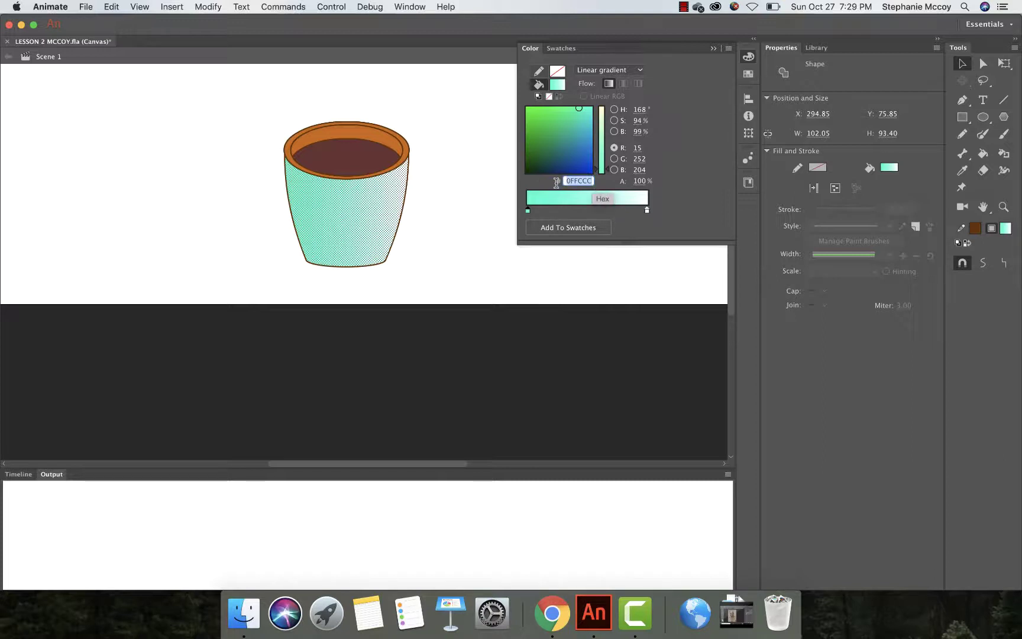
{"action": "type", "text": "FF"}
{"action": "type", "text": "FFFF"}
{"action": "key", "text": "Escape"}
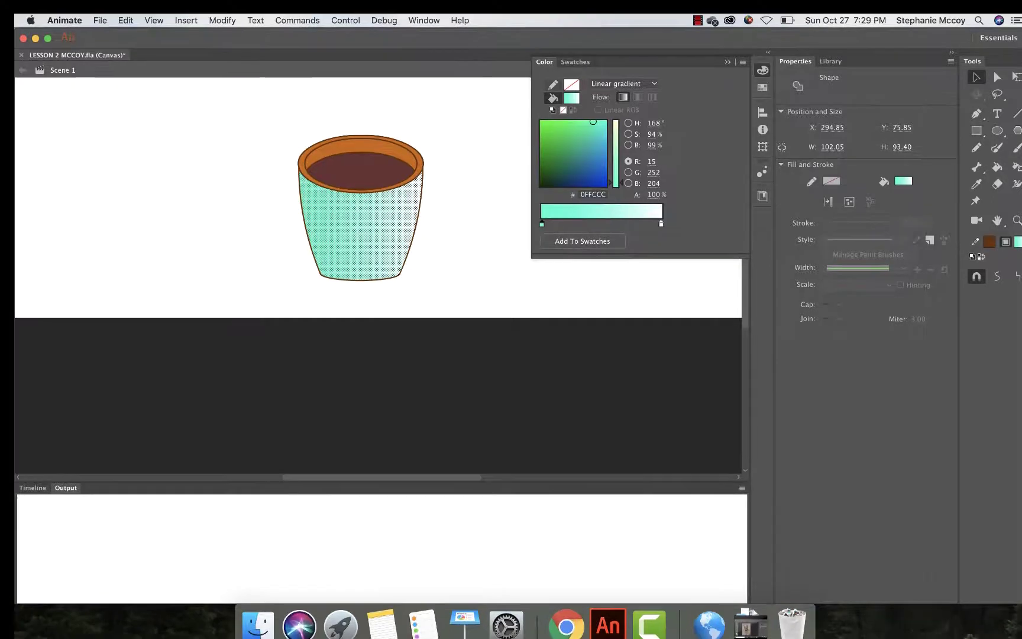
{"action": "left_click", "coordinate": [604, 195]}
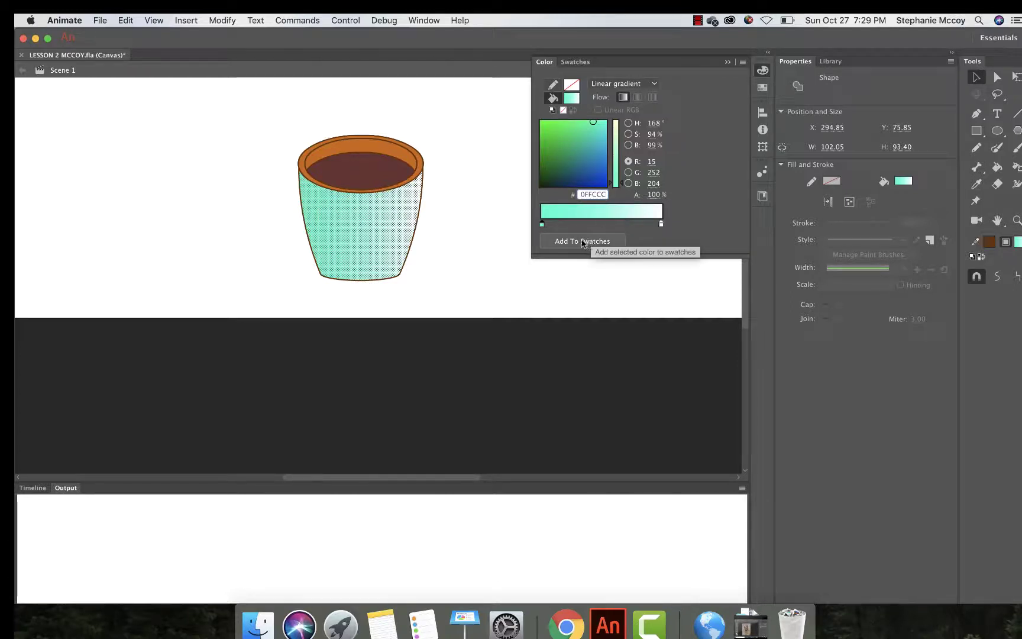
{"action": "left_click", "coordinate": [579, 241]}
Set the starting color stop of the cup body's gradient to #FFCCCC.
{"action": "left_click_drag", "start_coordinate": [607, 194], "coordinate": [569, 194]}
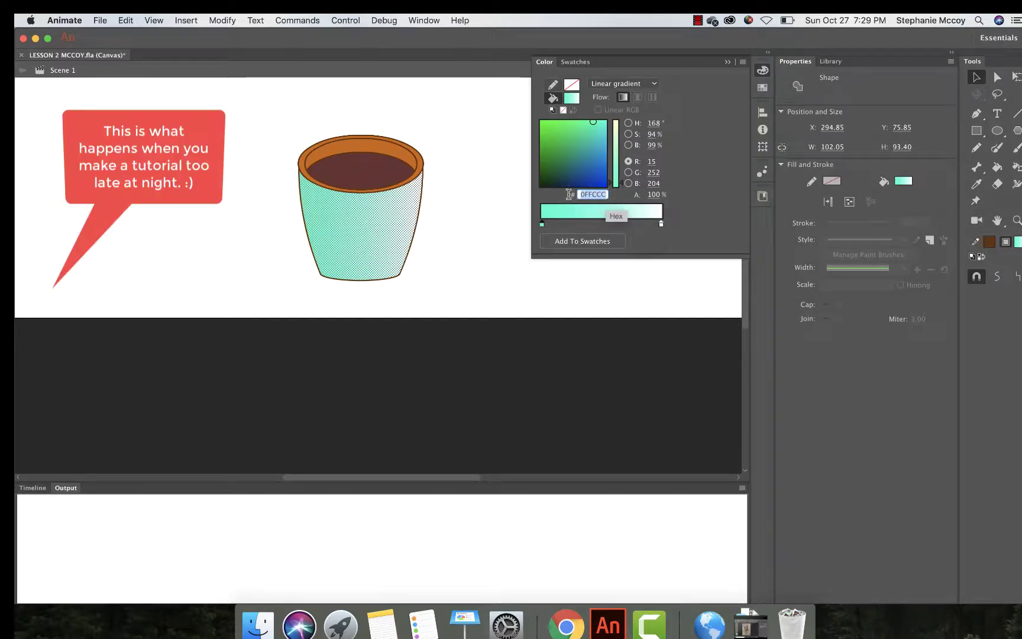
{"action": "type", "text": "FFCCCC"}
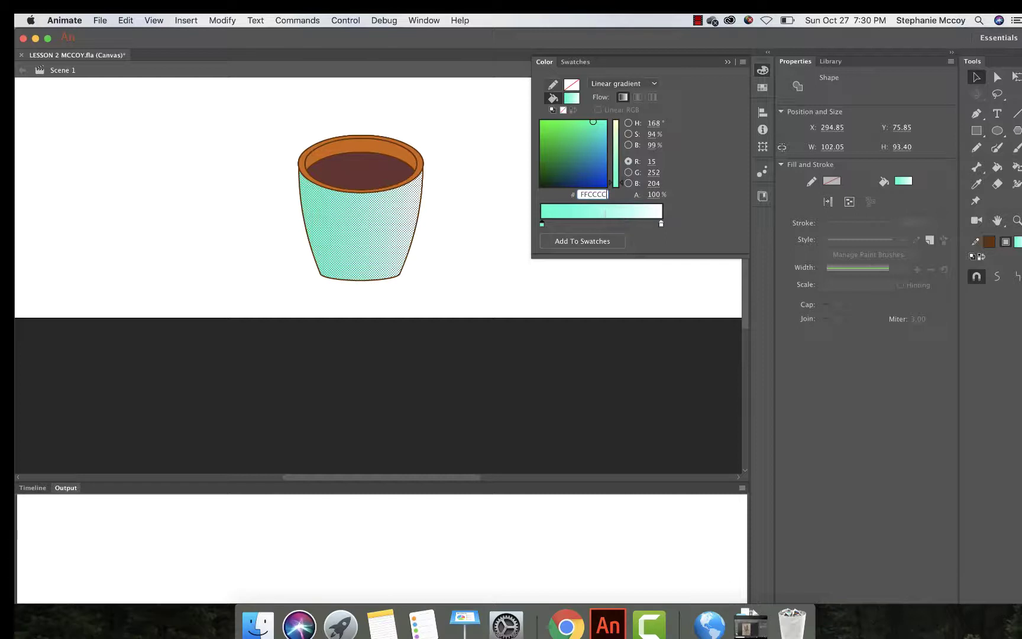
{"action": "key", "text": "Return"}
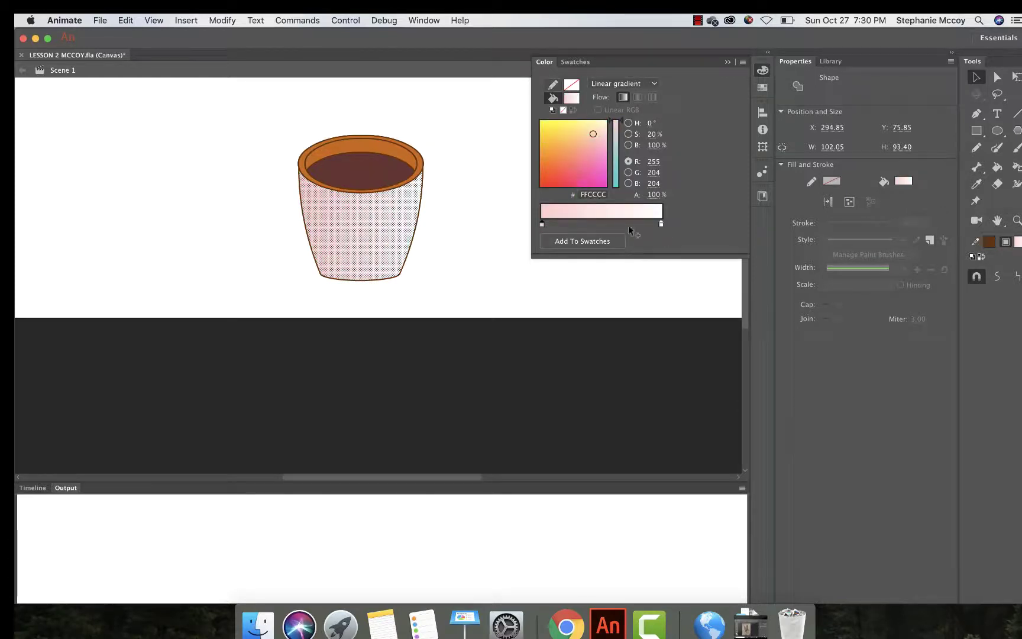
Set the ending color stop of the cup body's gradient to #B86241.
{"action": "left_click", "coordinate": [662, 225]}
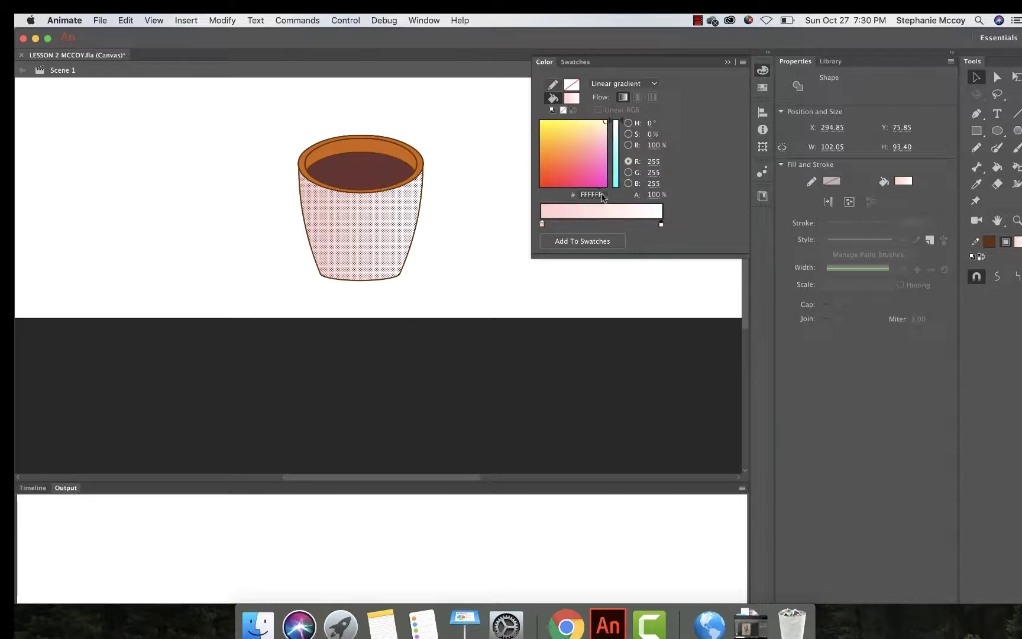
{"action": "left_click_drag", "start_coordinate": [602, 195], "coordinate": [576, 193]}
{"action": "type", "text": "B86241"}
{"action": "key", "text": "Return"}
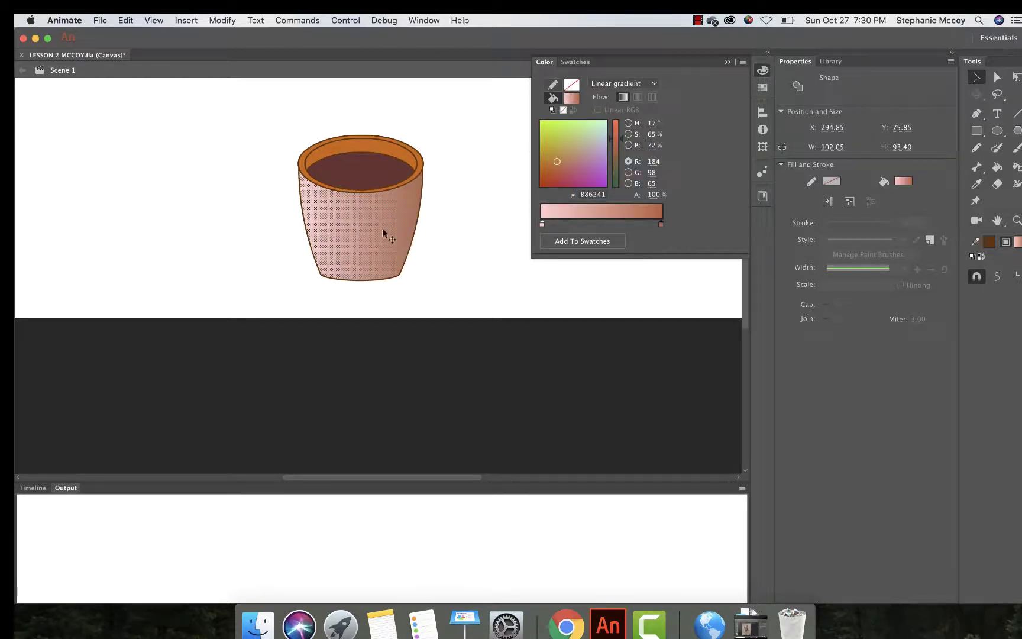
Add a color stop near the middle of the cup body's gradient, set it to #FFFFFF, and deselect the body.
{"action": "left_click", "coordinate": [597, 222]}
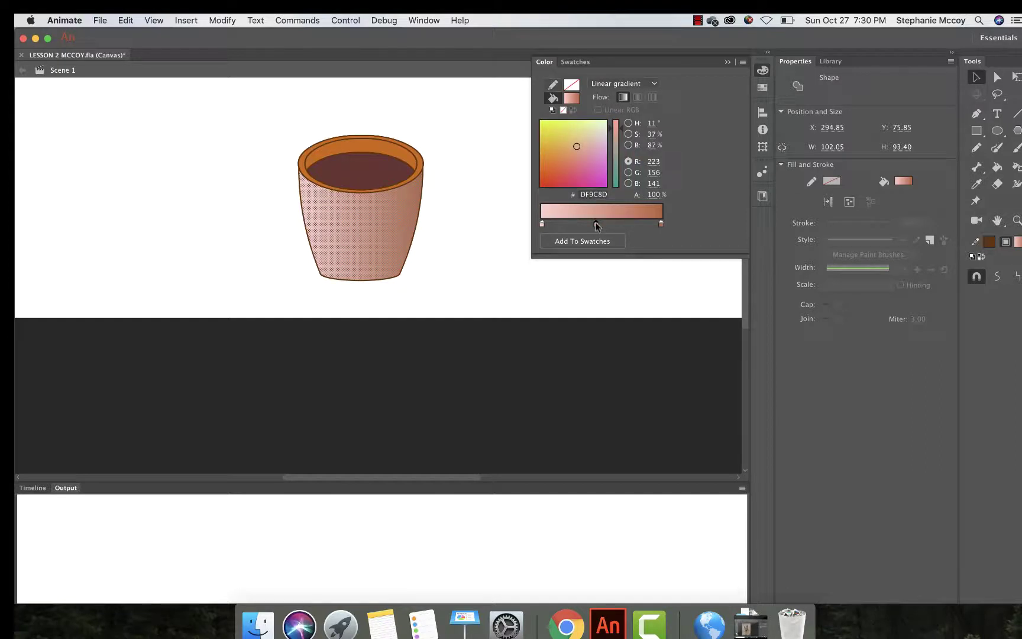
{"action": "left_click", "coordinate": [596, 194]}
{"action": "left_click_drag", "start_coordinate": [596, 195], "coordinate": [574, 194]}
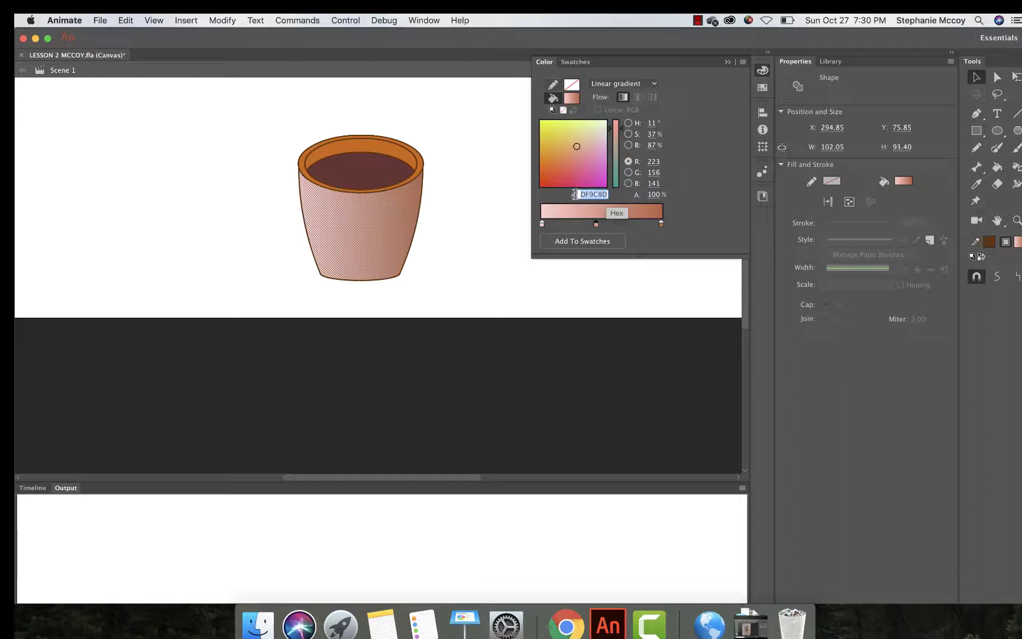
{"action": "key", "text": "BackSpace"}
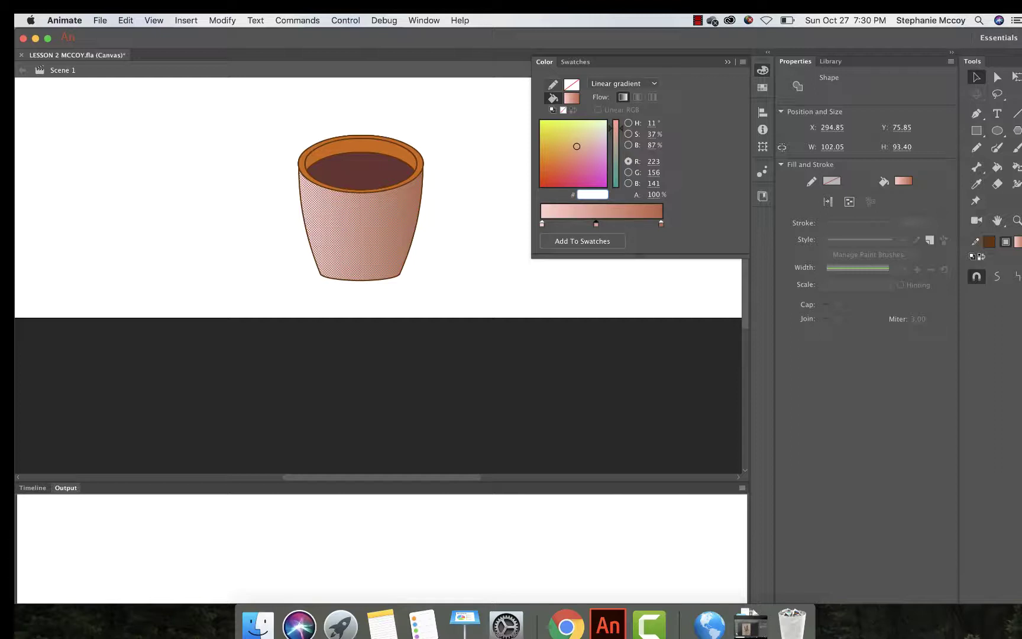
{"action": "type", "text": "FFFFFF"}
{"action": "key", "text": "Return"}
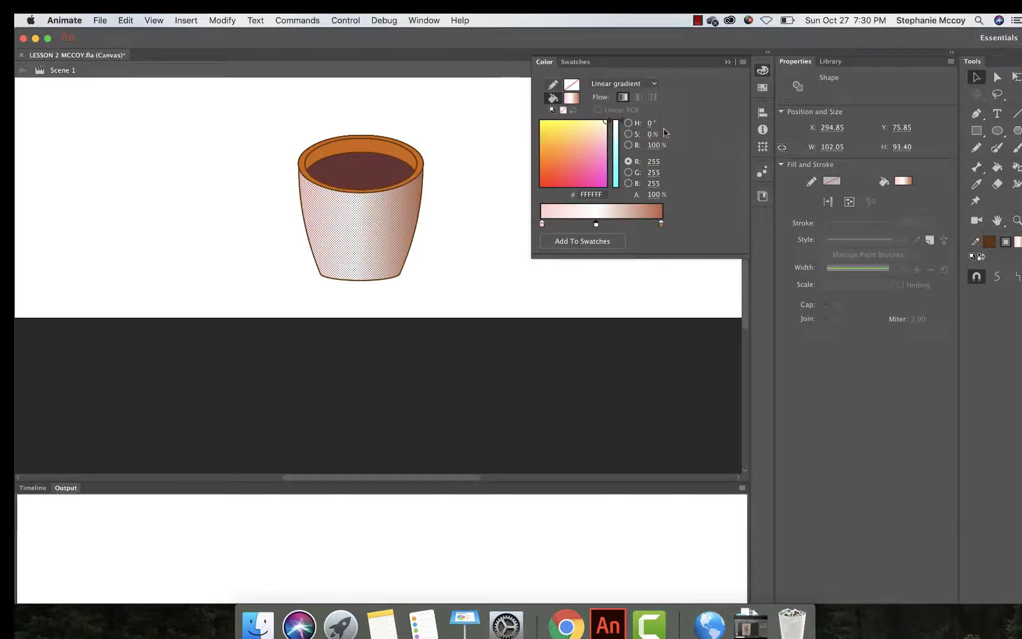
{"action": "left_click", "coordinate": [489, 148]}
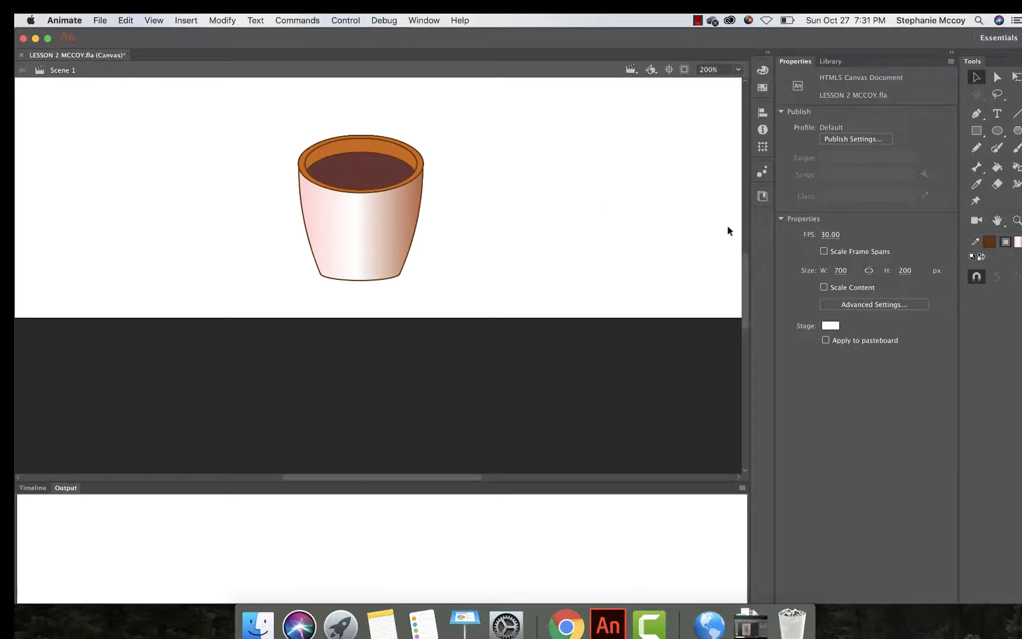
Fill the cup's rim and inner wall with the same gradient using the Paint Bucket with Lock Fill off.
{"action": "left_click", "coordinate": [998, 169]}
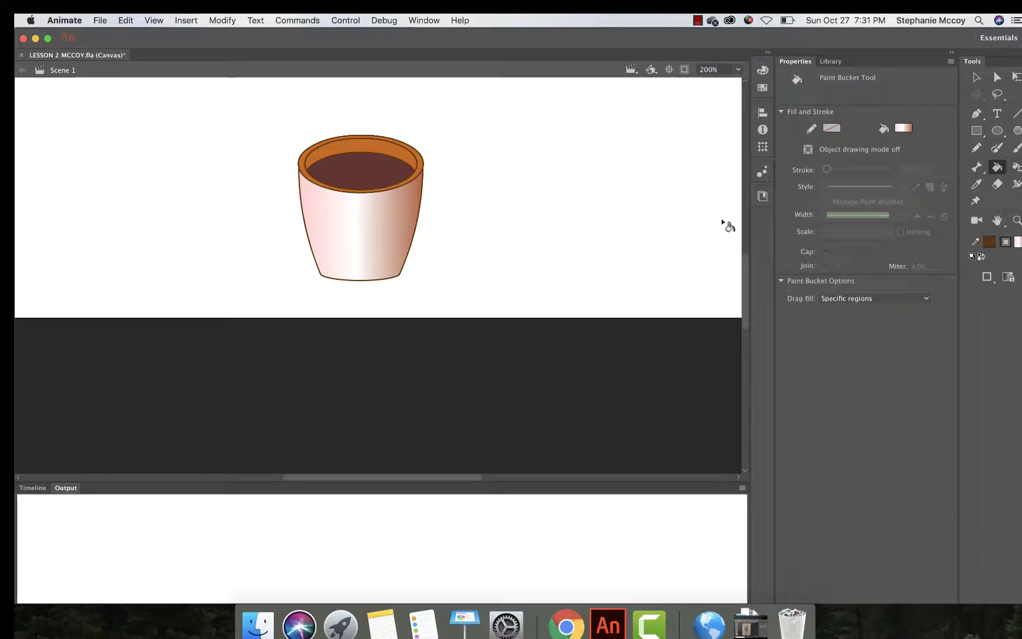
{"action": "left_click", "coordinate": [1010, 278]}
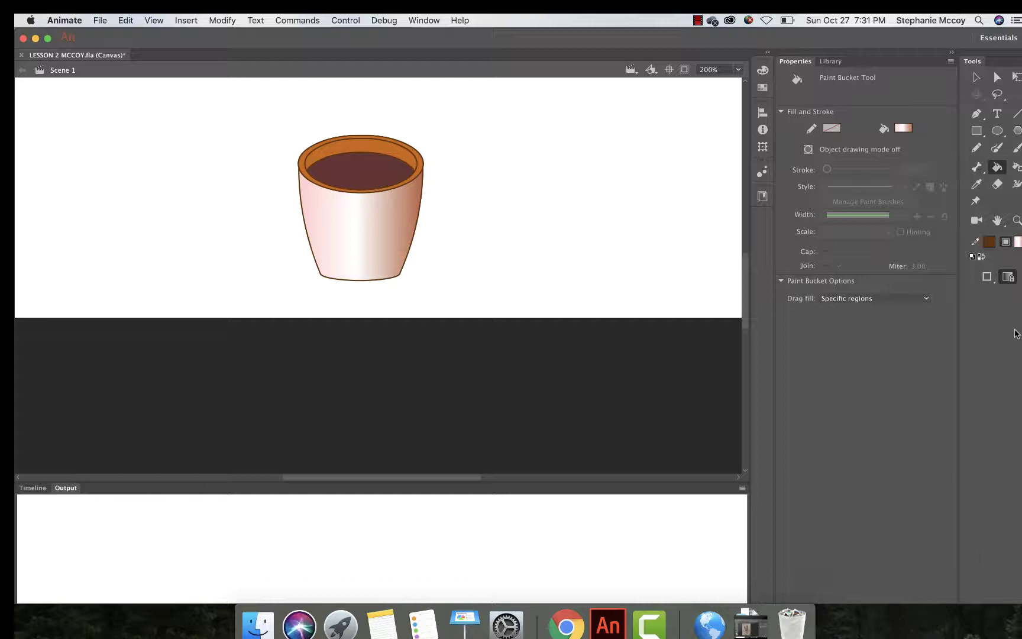
{"action": "left_click", "coordinate": [1009, 278]}
{"action": "left_click", "coordinate": [1010, 278]}
{"action": "left_click", "coordinate": [1010, 277]}
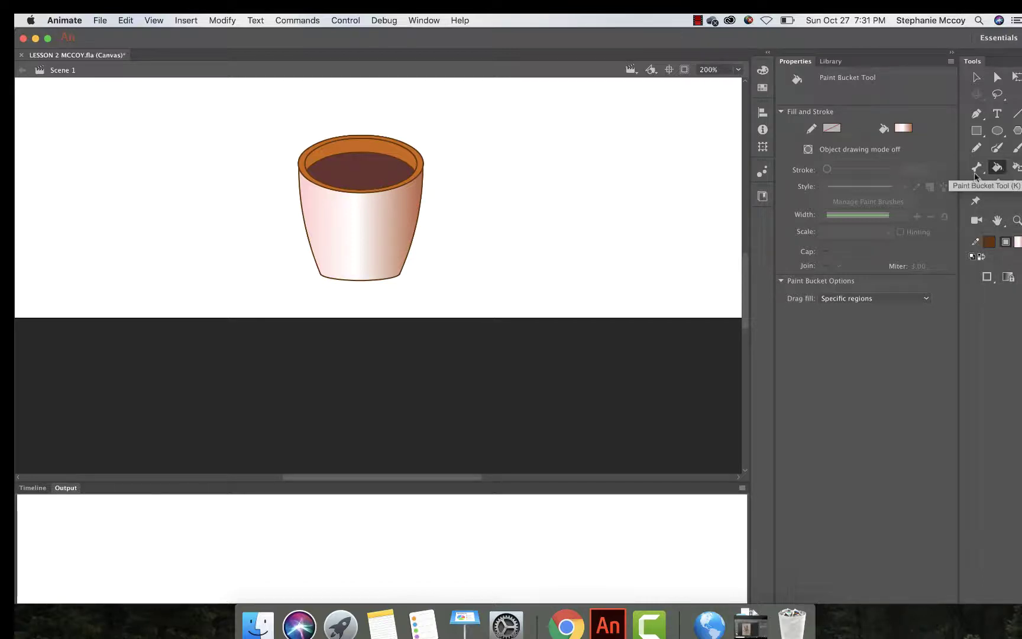
{"action": "left_click", "coordinate": [357, 142]}
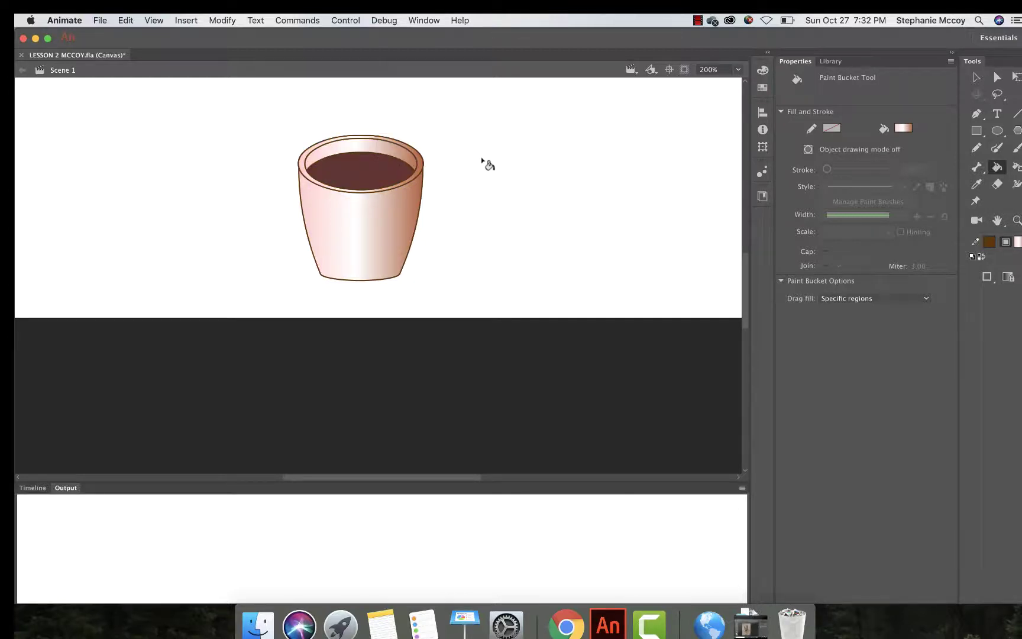
{"action": "left_click", "coordinate": [975, 82]}
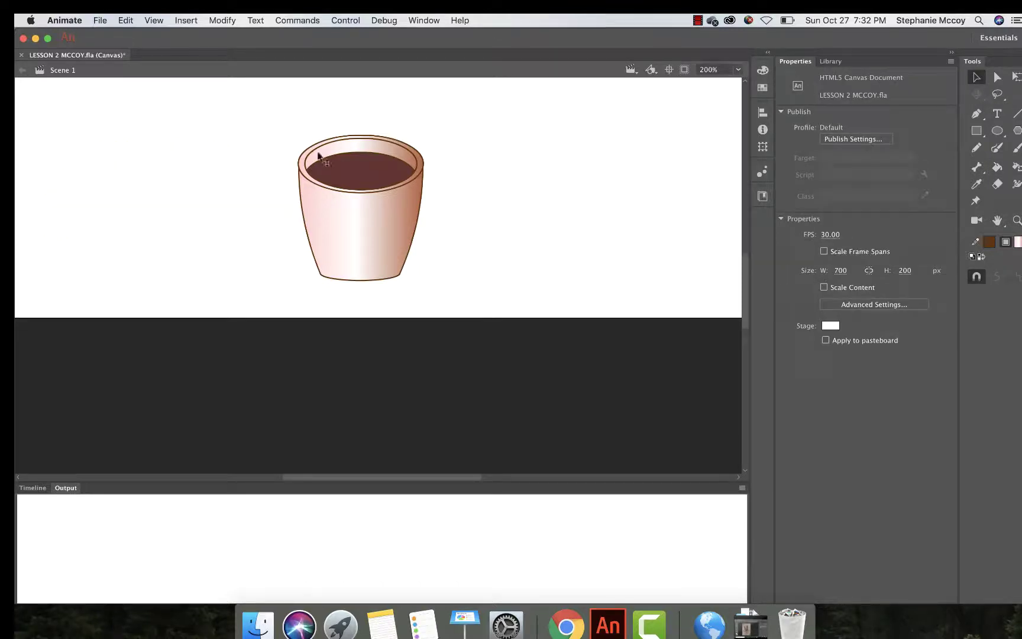
{"action": "left_click", "coordinate": [303, 164]}
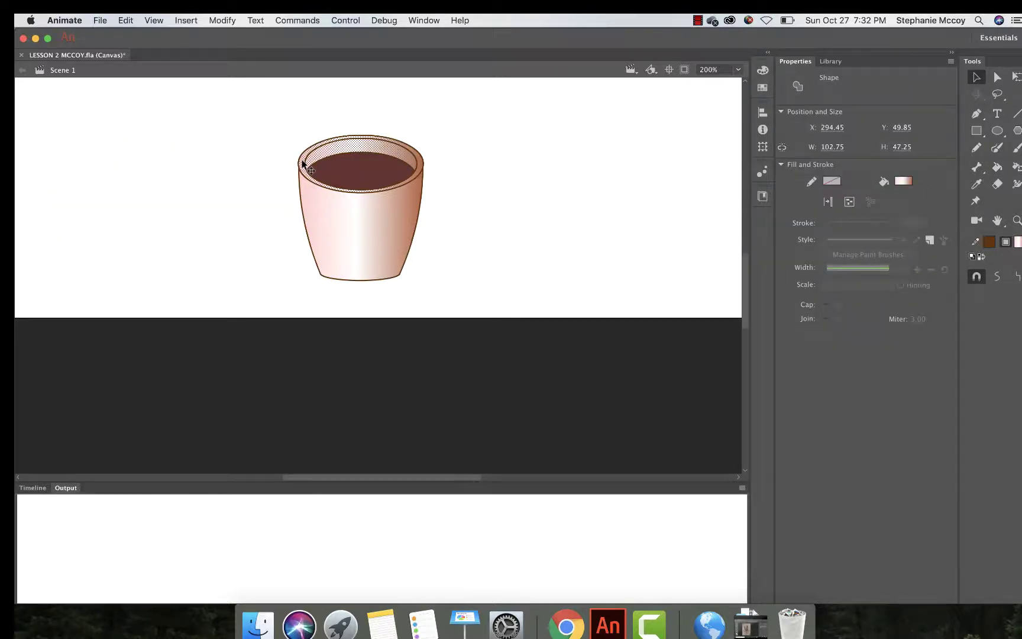
{"action": "left_click", "coordinate": [539, 171]}
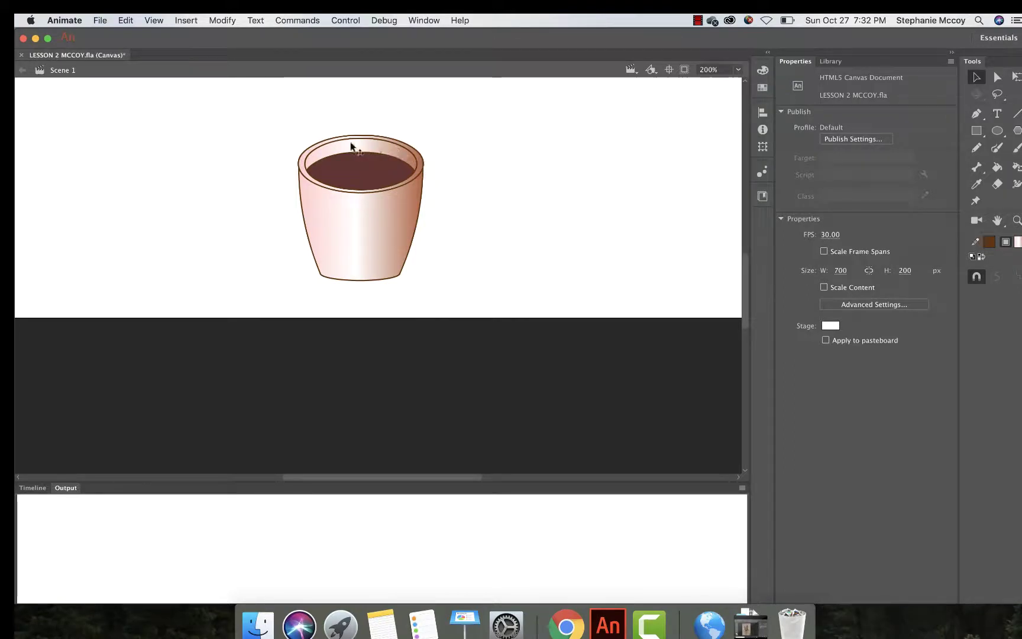
{"action": "left_click", "coordinate": [419, 159]}
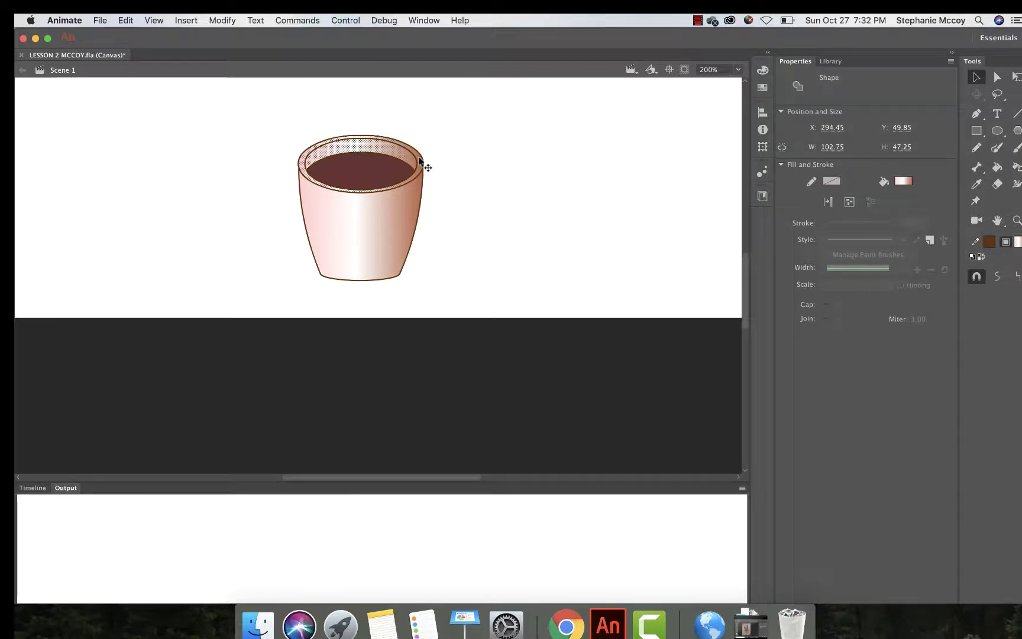
{"action": "left_click", "coordinate": [453, 151]}
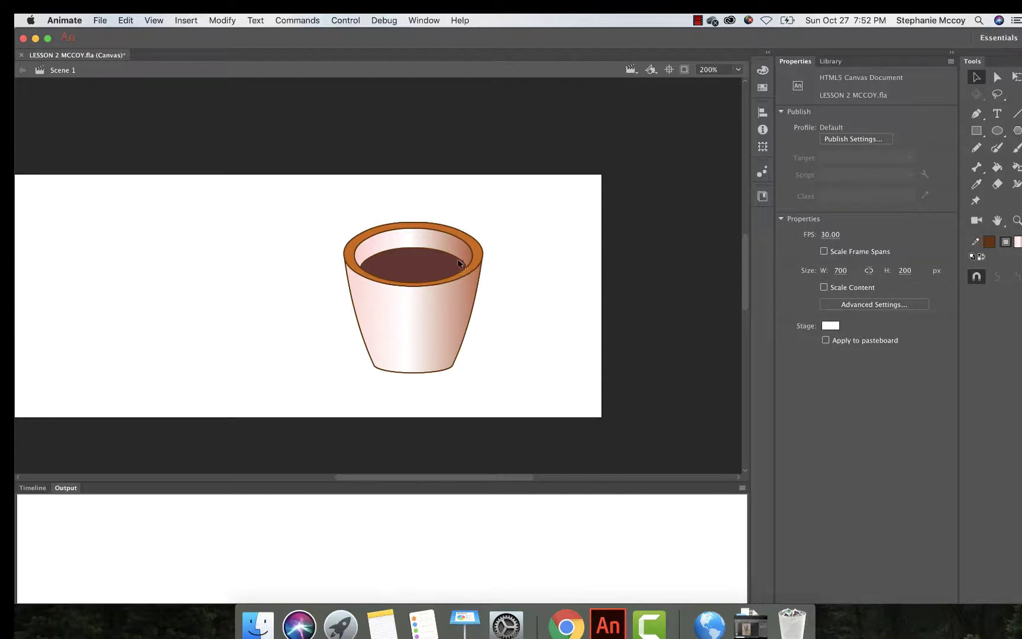
With the Gradient Transform tool, narrow the cup's inner-wall gradient, shift its center right, and rotate it so the dark end falls on the left.
{"action": "left_click", "coordinate": [439, 242]}
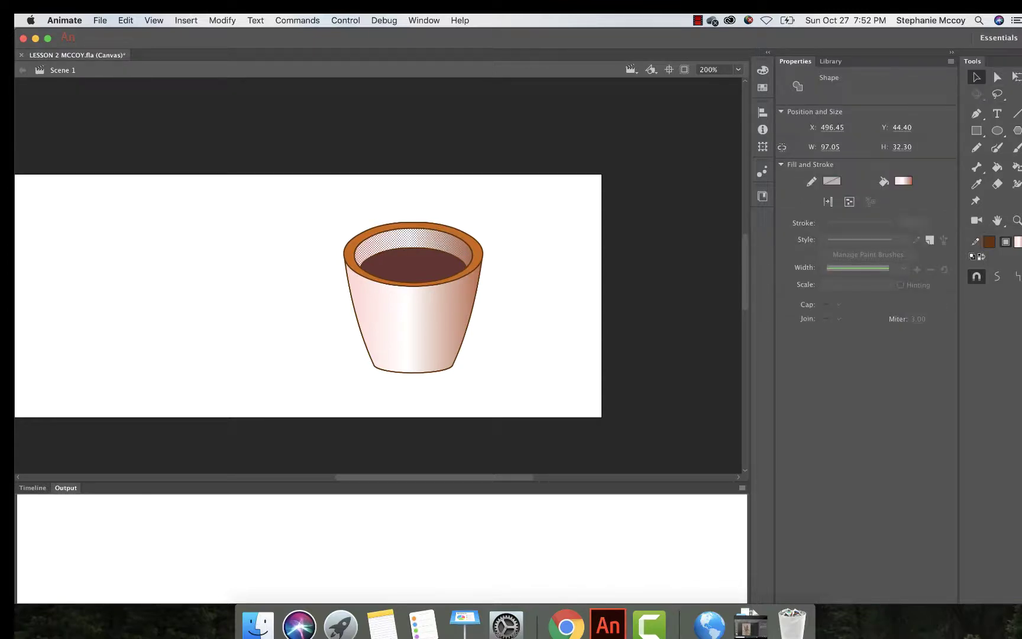
{"action": "left_click", "coordinate": [1016, 77]}
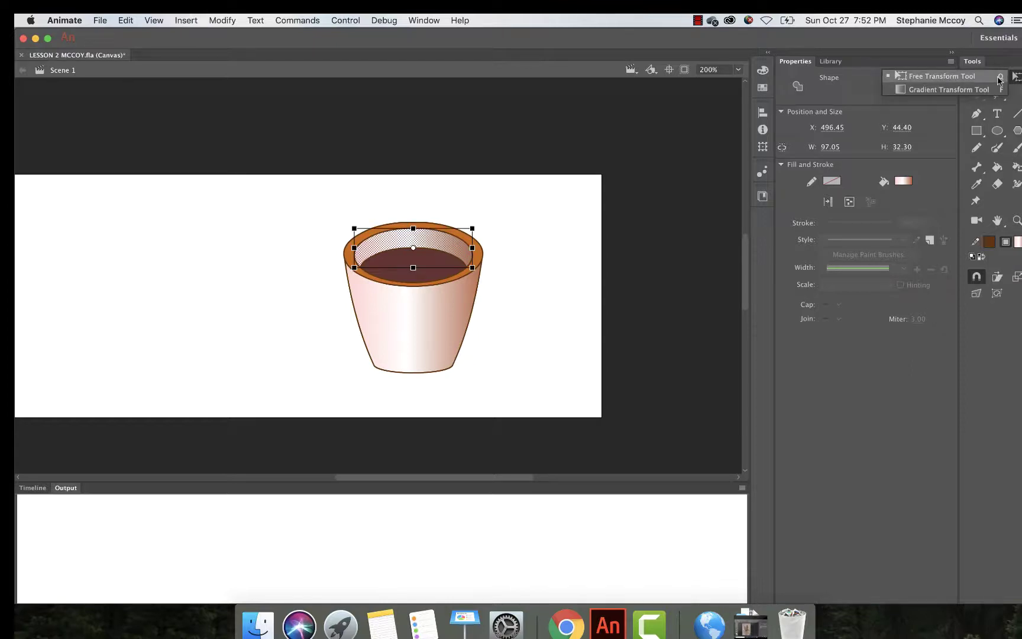
{"action": "left_click", "coordinate": [946, 90]}
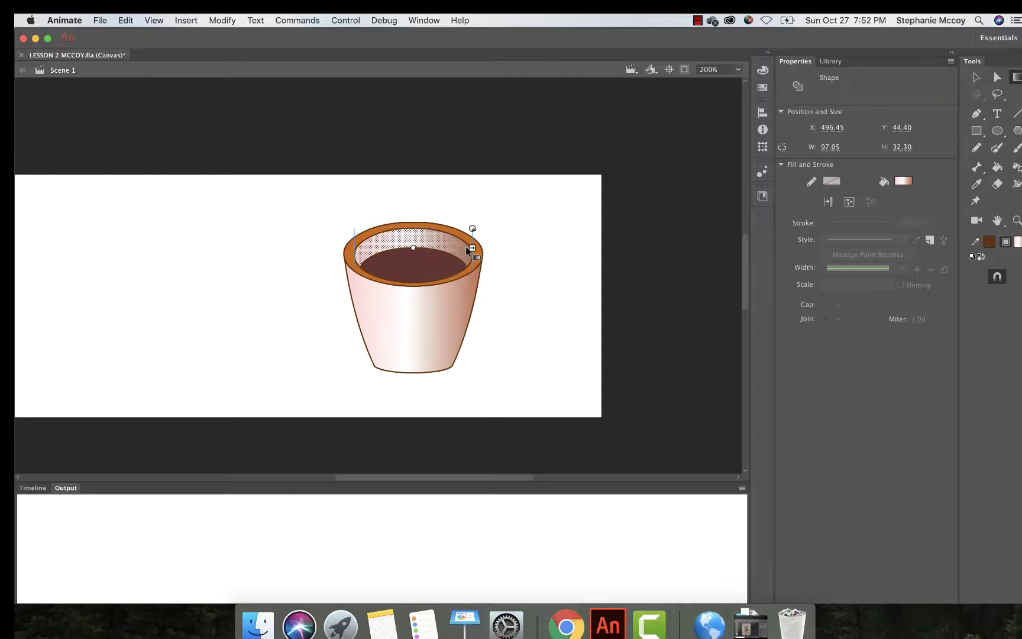
{"action": "left_click_drag", "start_coordinate": [473, 248], "coordinate": [443, 247]}
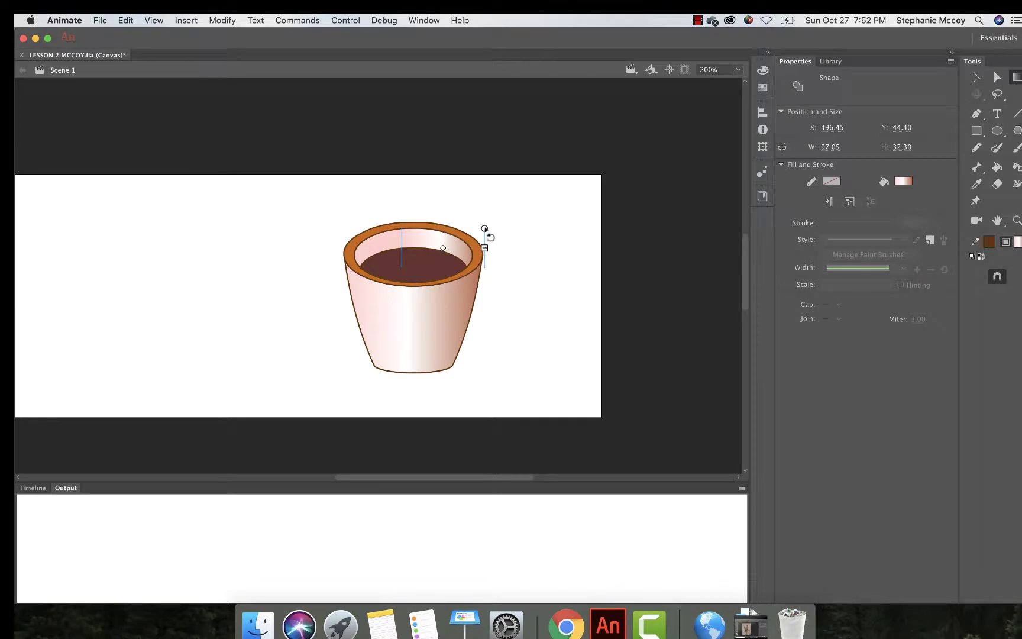
{"action": "left_click_drag", "start_coordinate": [484, 231], "coordinate": [377, 221]}
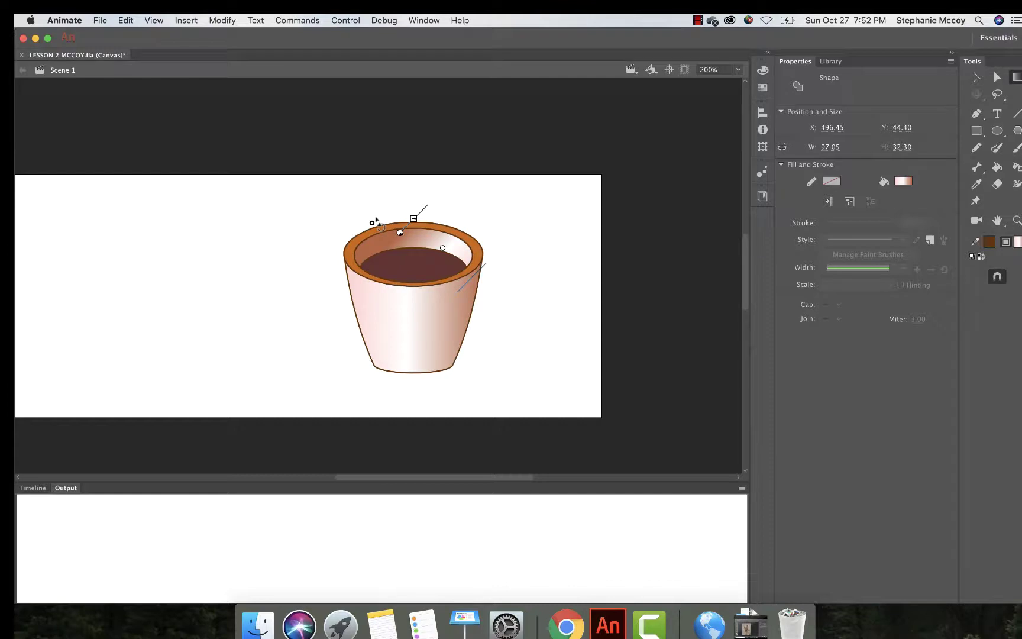
{"action": "left_click_drag", "start_coordinate": [376, 220], "coordinate": [377, 223]}
{"action": "left_click", "coordinate": [558, 245]}
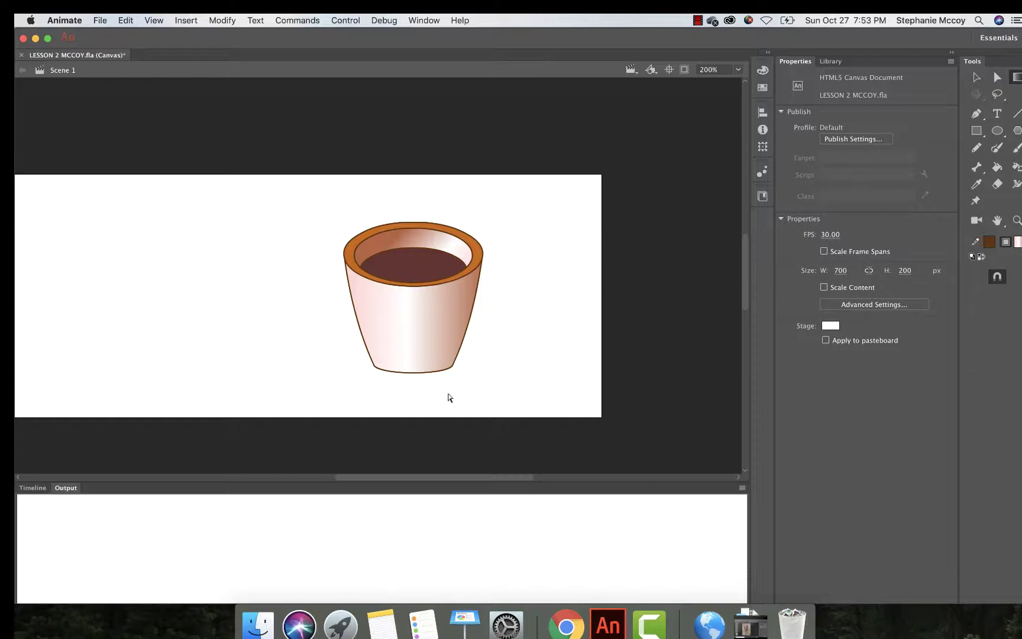
Import coffeecream.jpg from the Lesson02/02Start folder into the library and show the library's contents.
{"action": "left_click", "coordinate": [101, 22]}
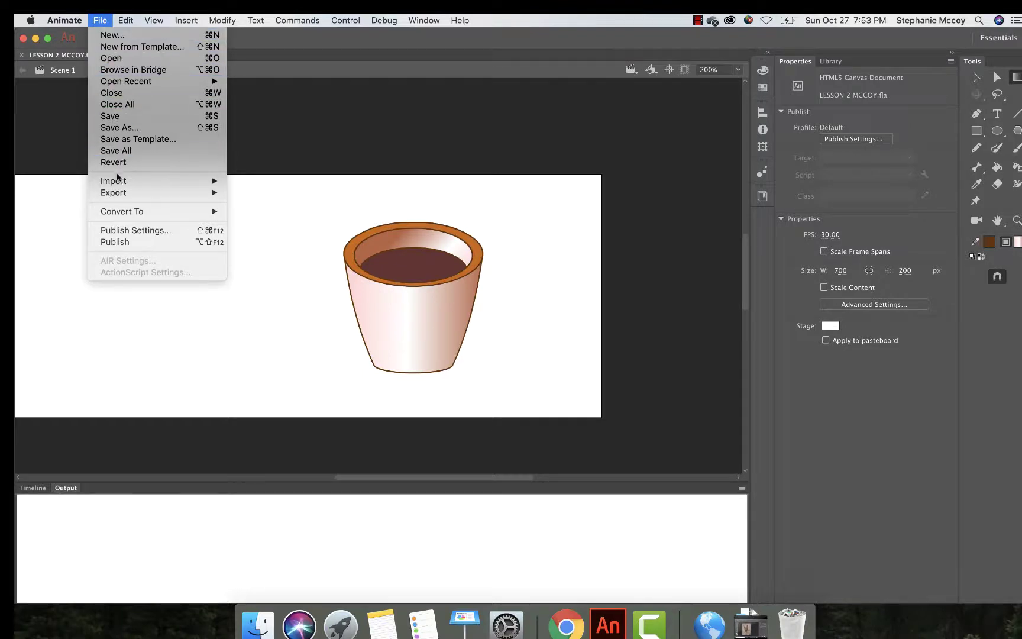
{"action": "mouse_move", "coordinate": [120, 184]}
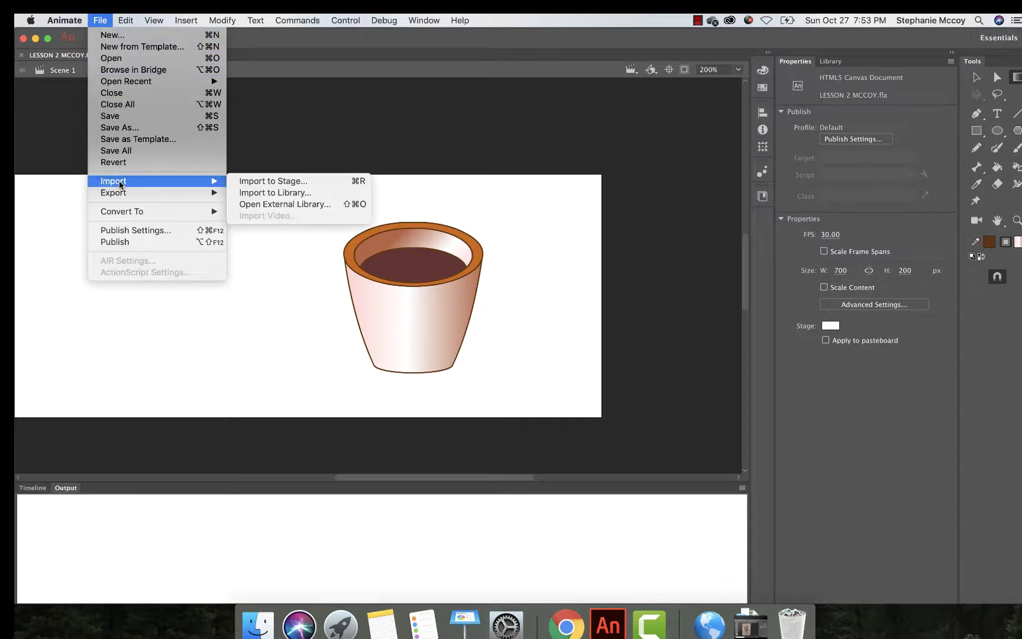
{"action": "left_click", "coordinate": [259, 192]}
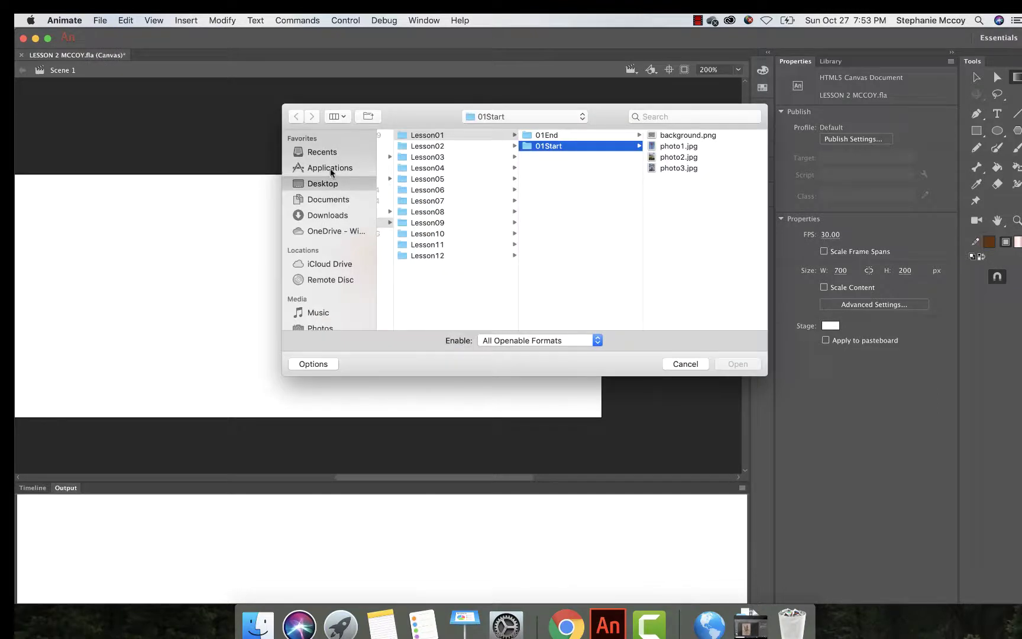
{"action": "left_click", "coordinate": [430, 150]}
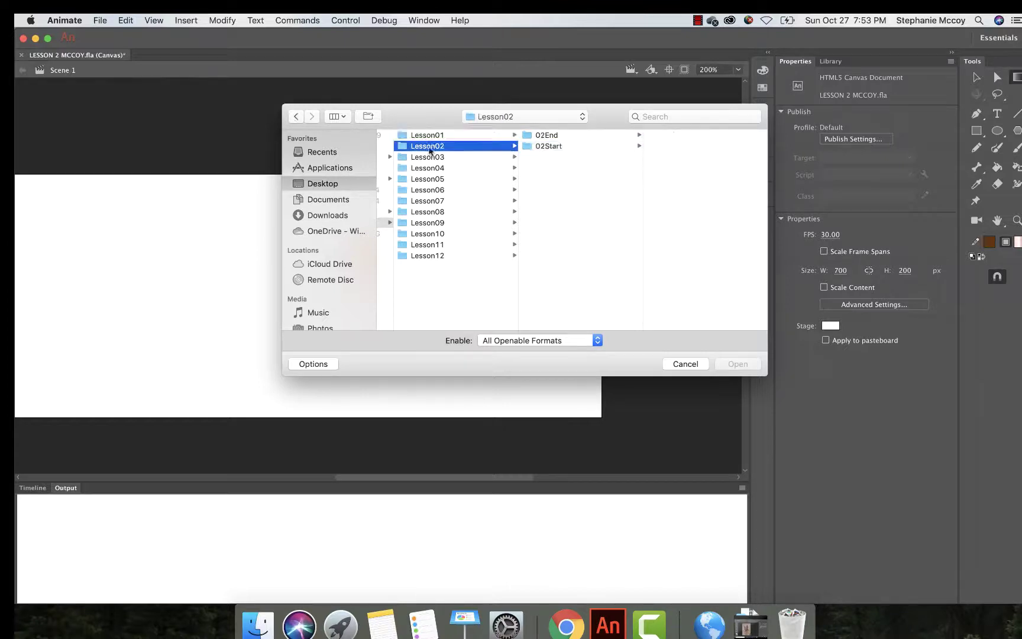
{"action": "left_click", "coordinate": [575, 150]}
{"action": "left_click", "coordinate": [680, 135]}
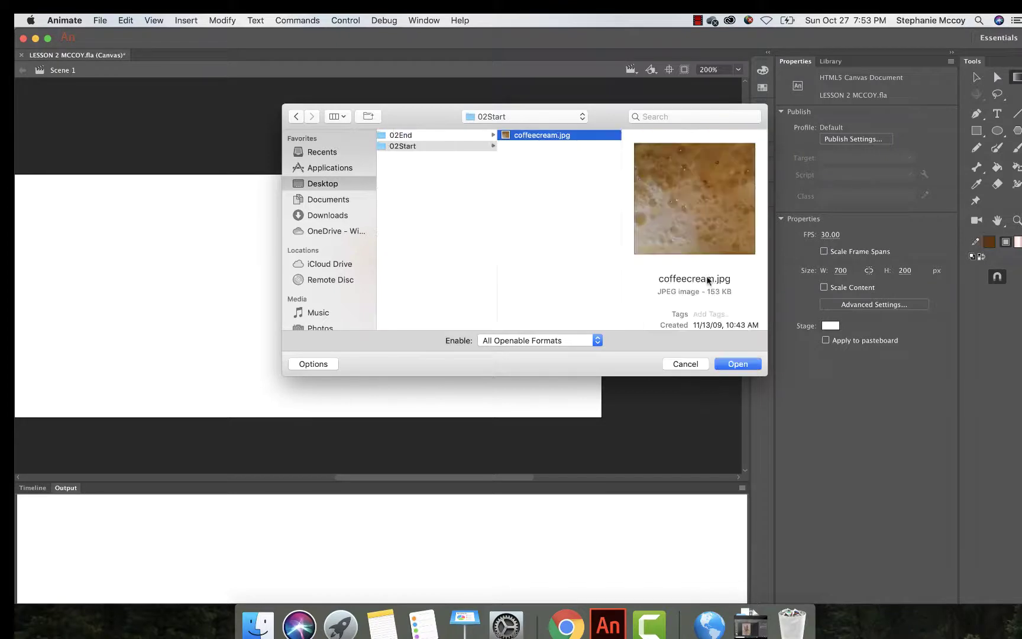
{"action": "left_click", "coordinate": [737, 365]}
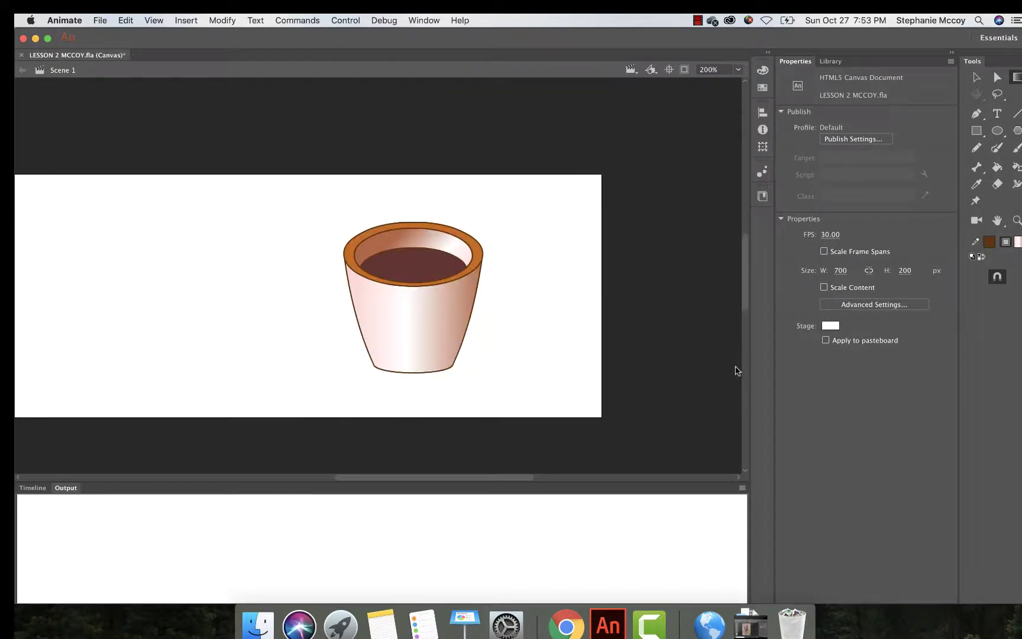
{"action": "left_click", "coordinate": [833, 61]}
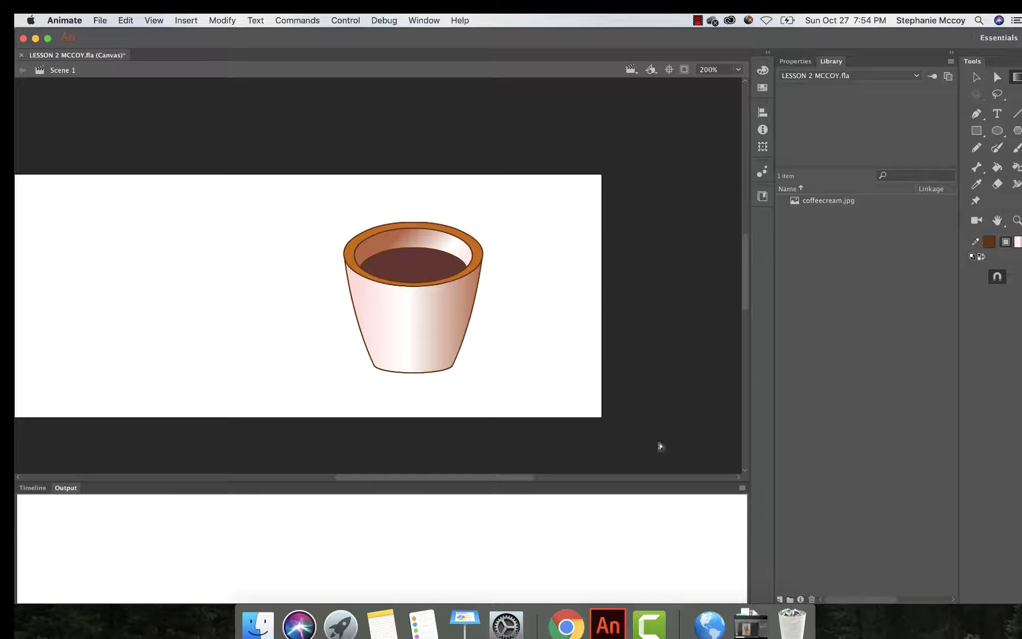
Change the coffee surface's fill to a bitmap fill using the coffeecream.jpg image, and deselect it.
{"action": "left_click", "coordinate": [979, 77]}
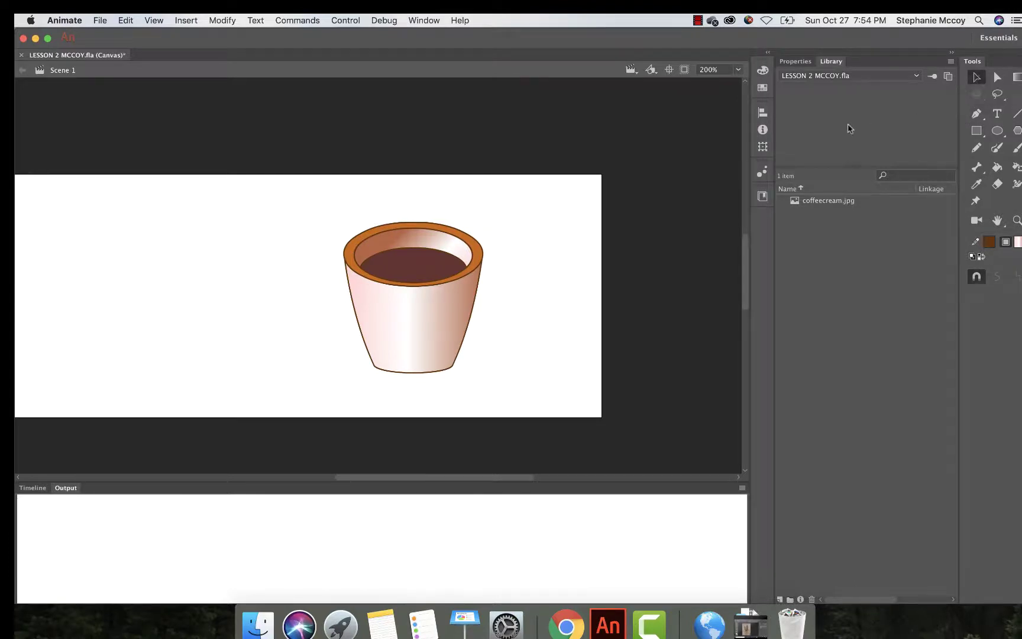
{"action": "left_click", "coordinate": [432, 267]}
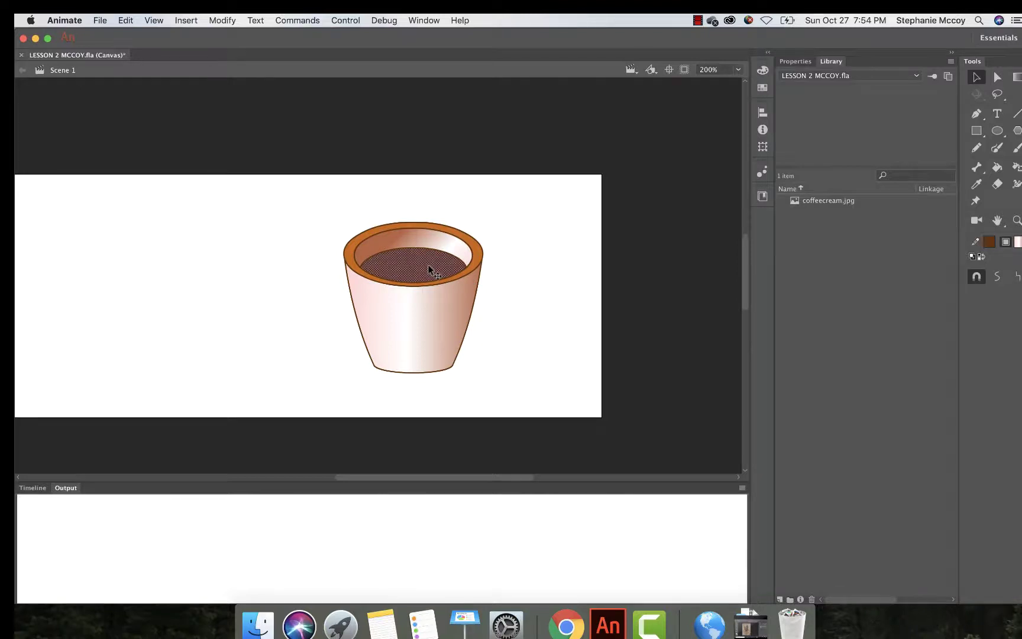
{"action": "left_click", "coordinate": [762, 71]}
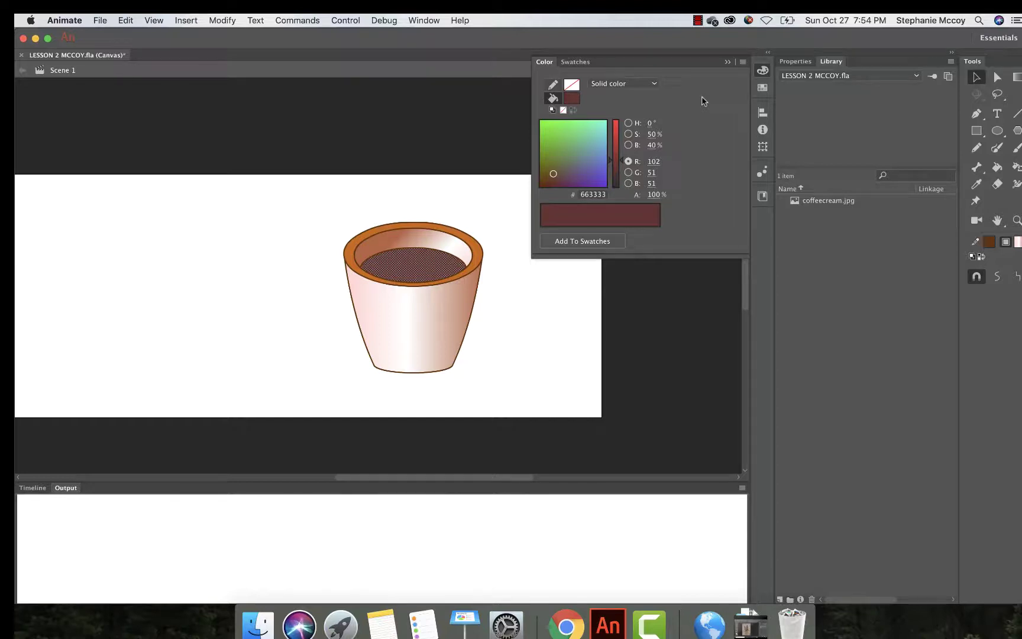
{"action": "left_click", "coordinate": [613, 83]}
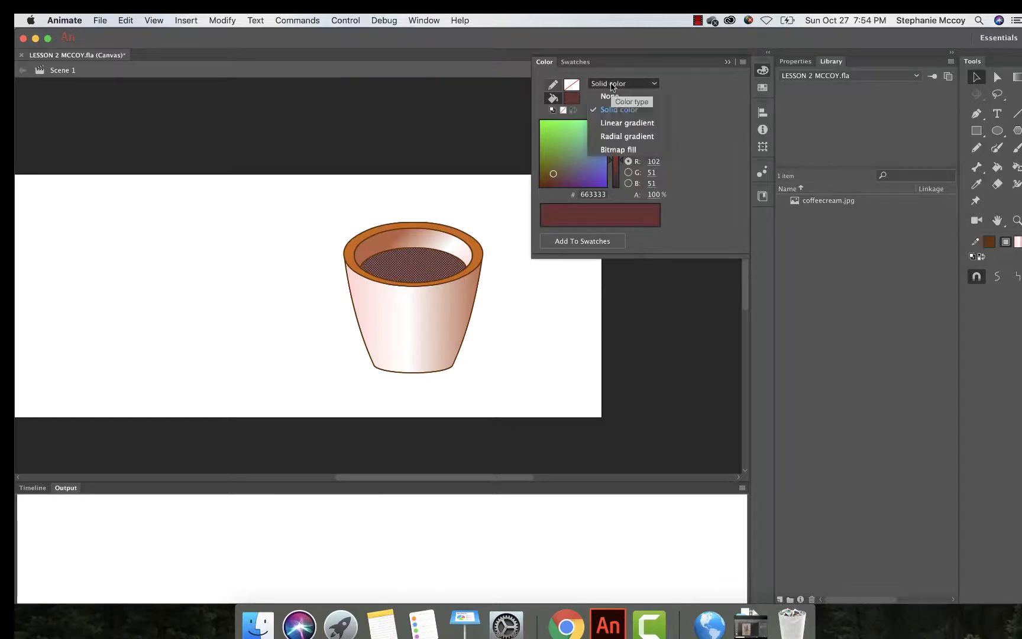
{"action": "left_click", "coordinate": [618, 149]}
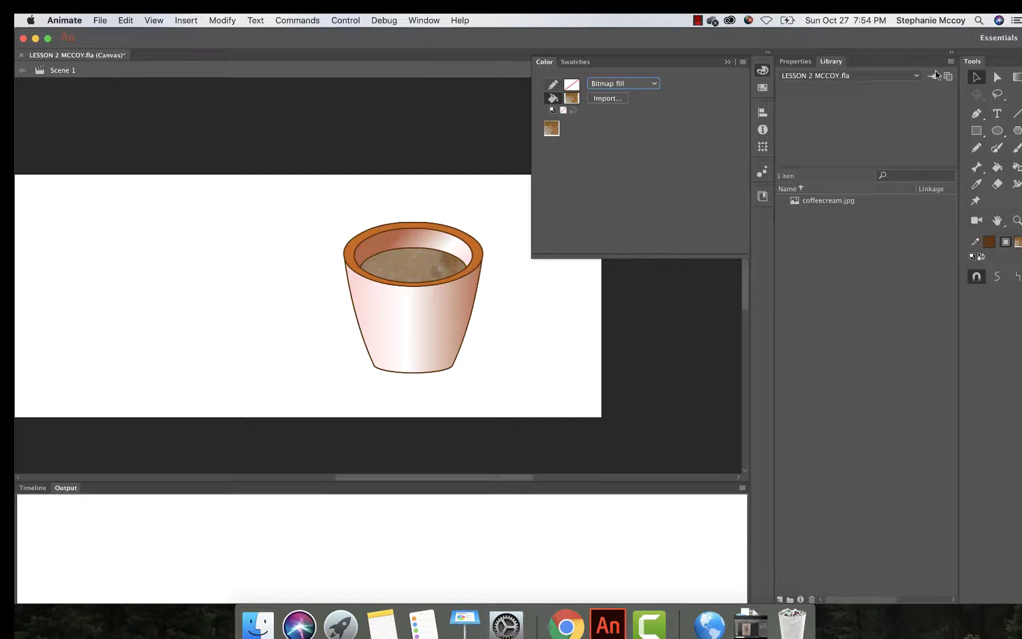
{"action": "left_click", "coordinate": [978, 77]}
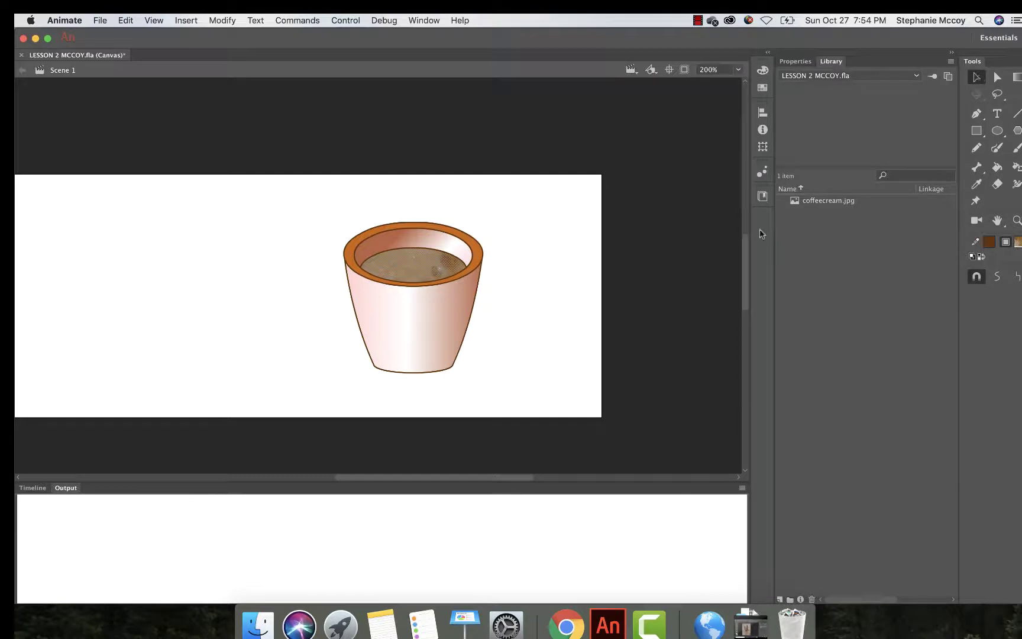
{"action": "left_click", "coordinate": [609, 285]}
Save the document with the textured coffee cup.
{"action": "left_click", "coordinate": [799, 65]}
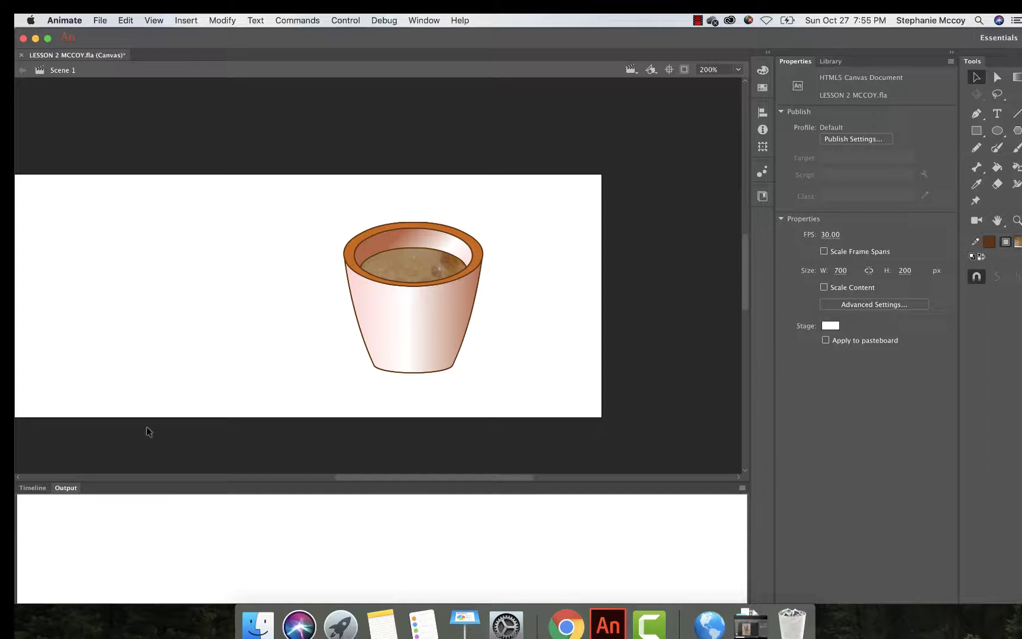
{"action": "scroll", "coordinate": [247, 386], "scroll_direction": "left", "scroll_amount": 10}
{"action": "scroll", "coordinate": [248, 386], "scroll_direction": "down", "scroll_amount": 3}
{"action": "scroll", "coordinate": [247, 389], "scroll_direction": "right", "scroll_amount": 3}
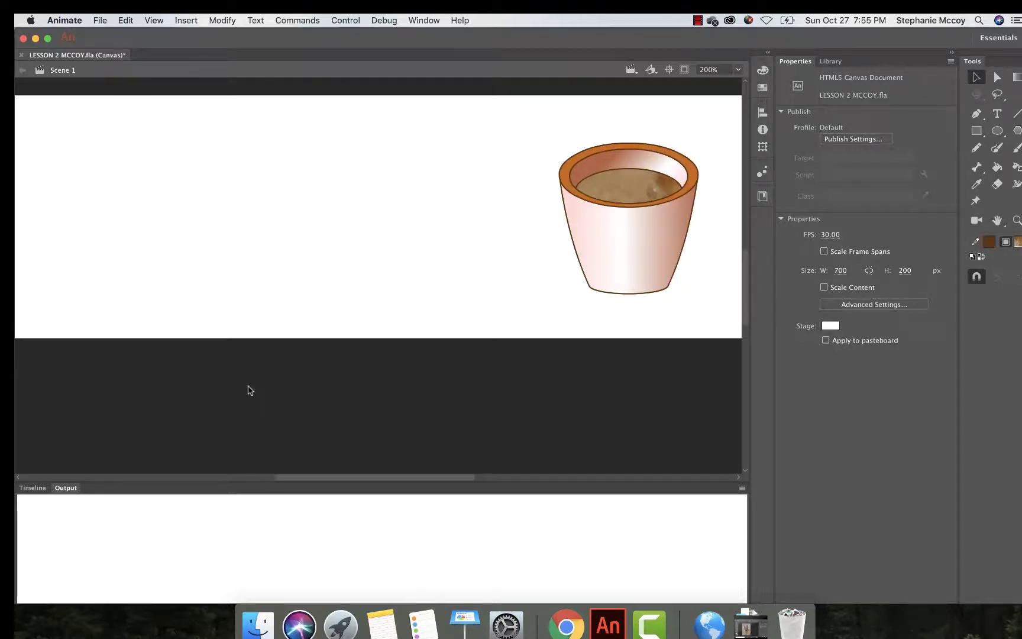
{"action": "key", "text": "super+1"}
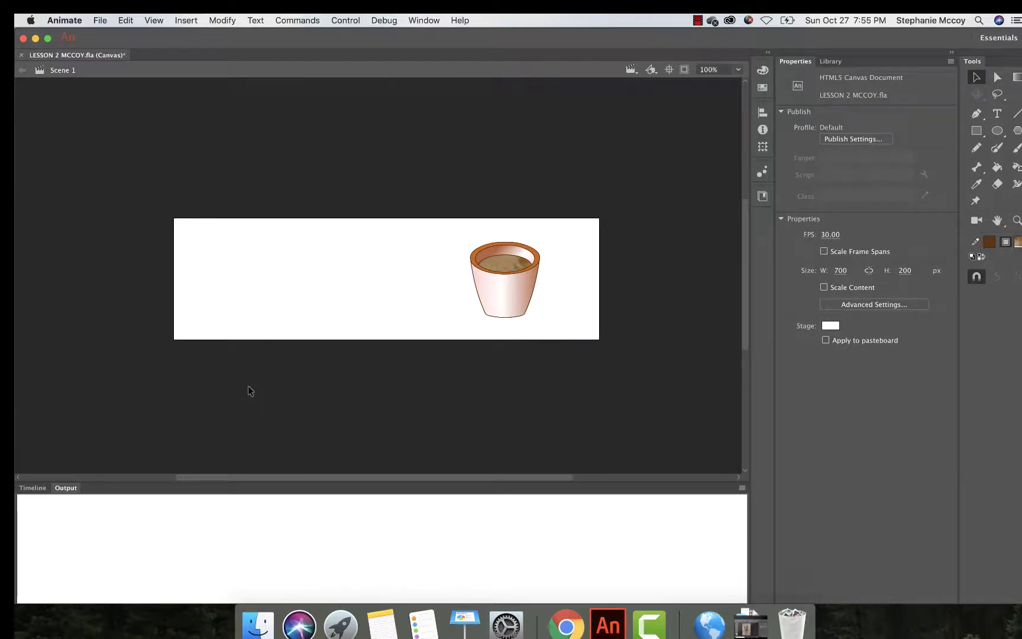
{"action": "left_click", "coordinate": [100, 24]}
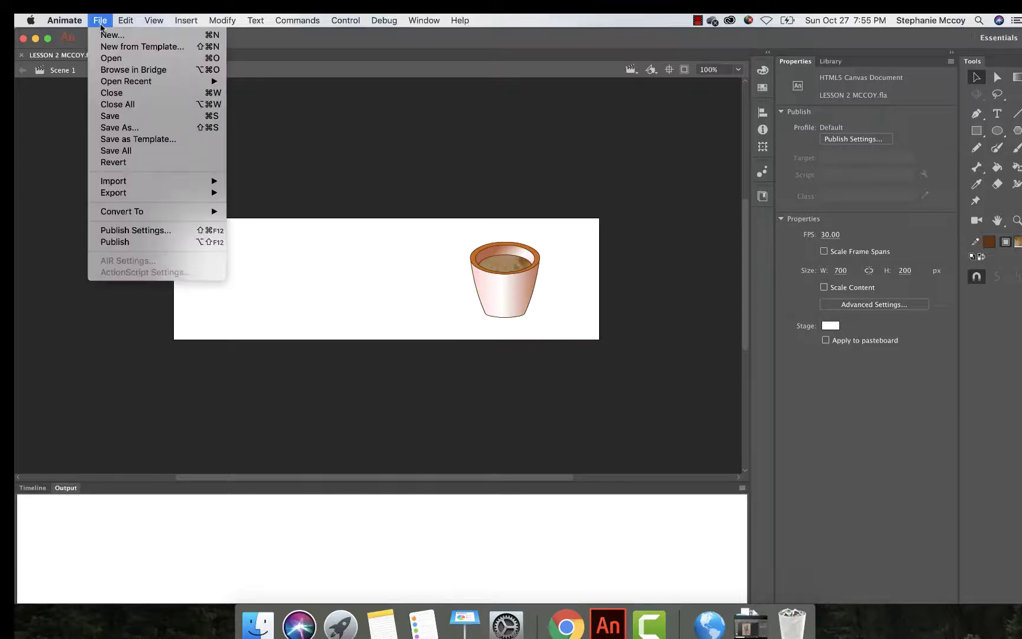
{"action": "left_click", "coordinate": [111, 117]}
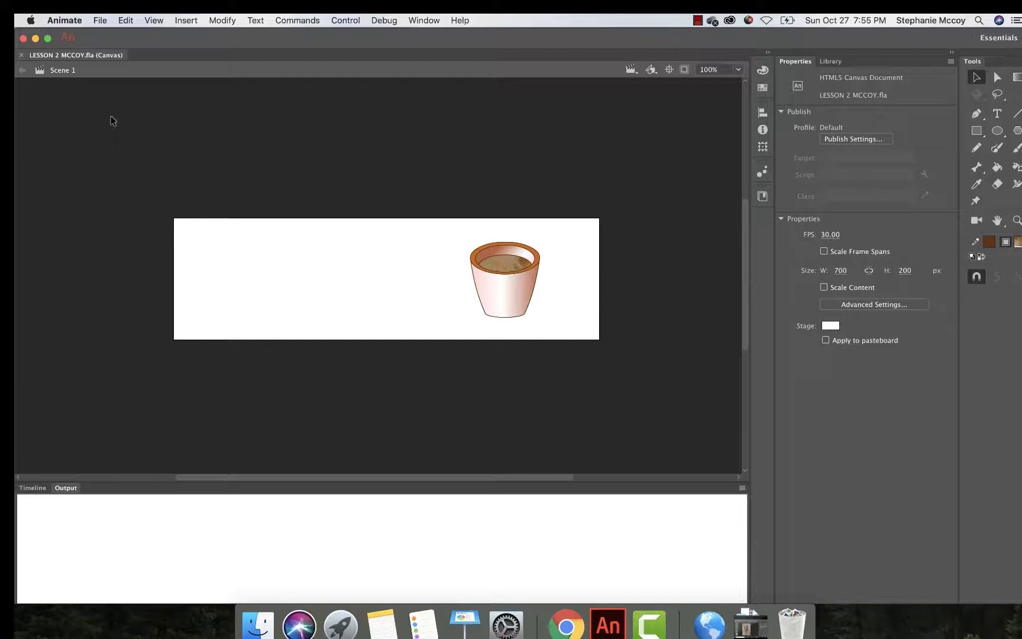
Rename the timeline layer holding the cup as Coffee_Cup and save the document again.
{"action": "left_click", "coordinate": [33, 489]}
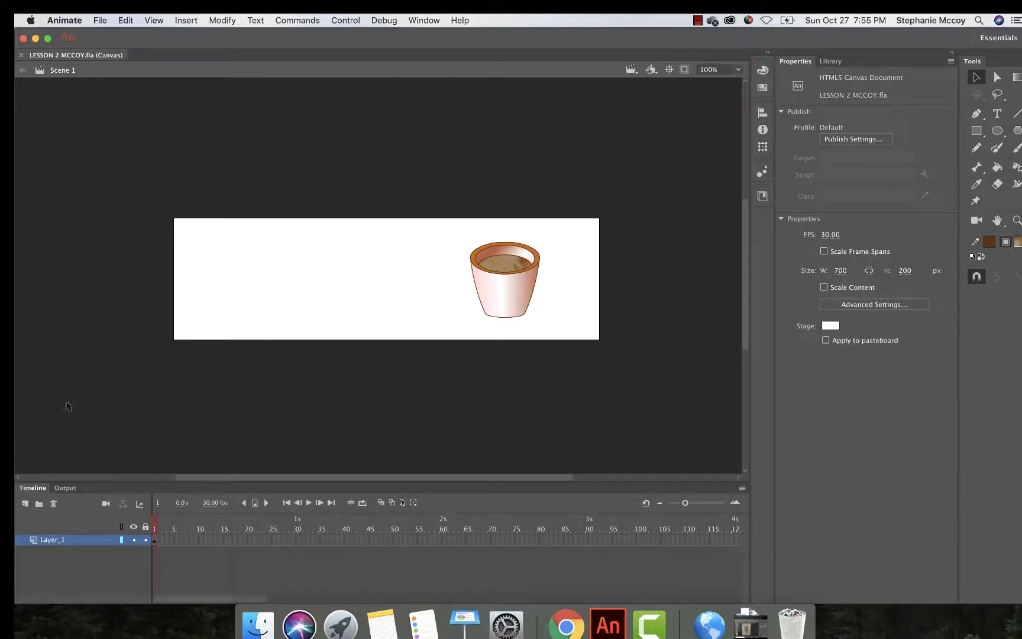
{"action": "double_click", "coordinate": [51, 541]}
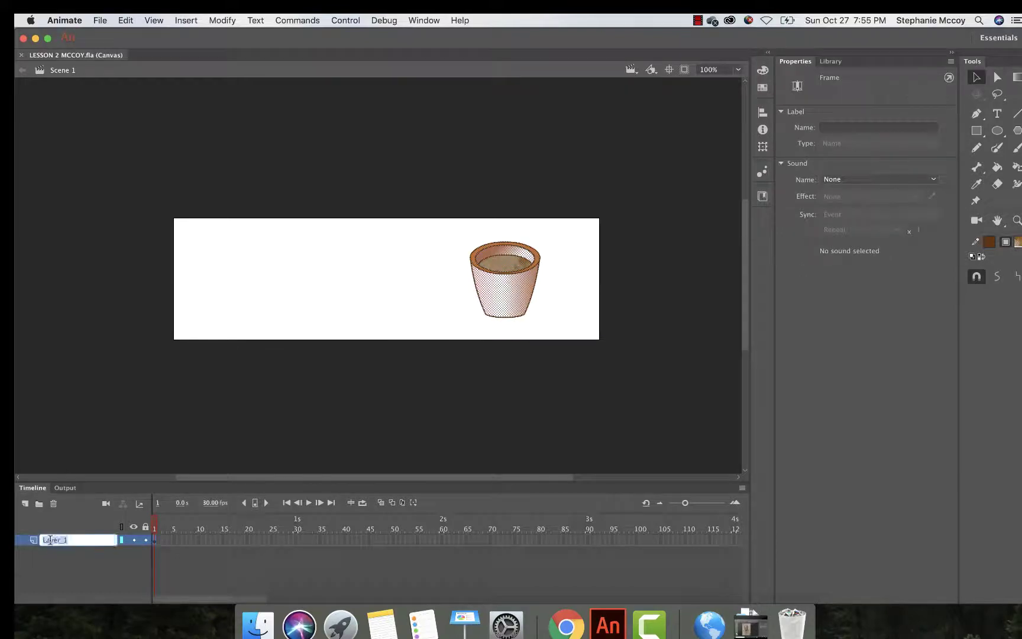
{"action": "type", "text": "Coffee Cup"}
{"action": "left_click", "coordinate": [76, 438]}
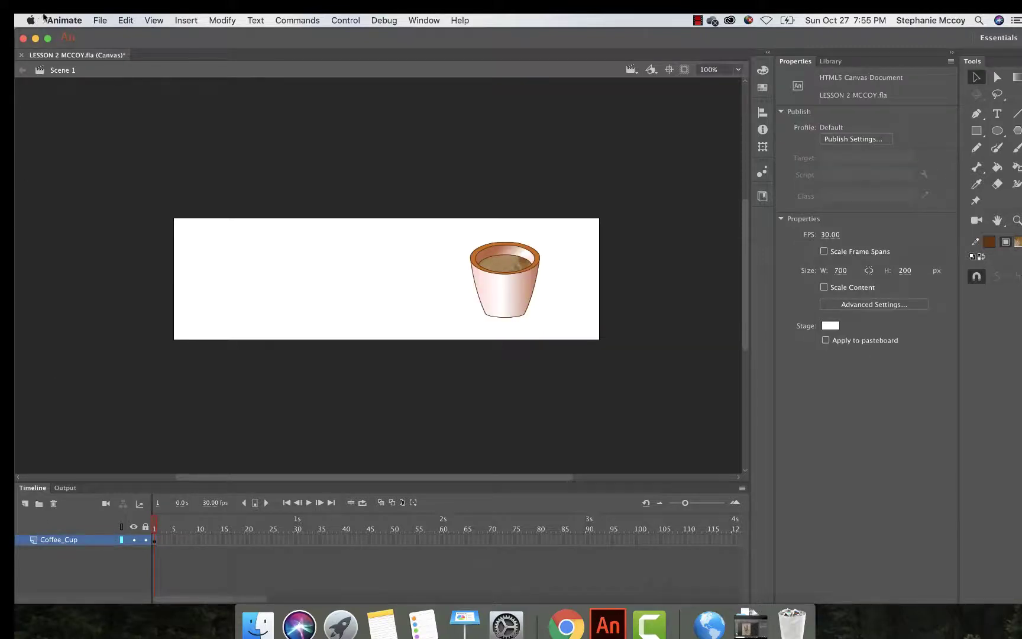
{"action": "left_click", "coordinate": [104, 20]}
{"action": "left_click", "coordinate": [111, 116]}
Switch to Chrome to examine the finished 02End banner as a reference, and minimize its window.
{"action": "left_click", "coordinate": [566, 622]}
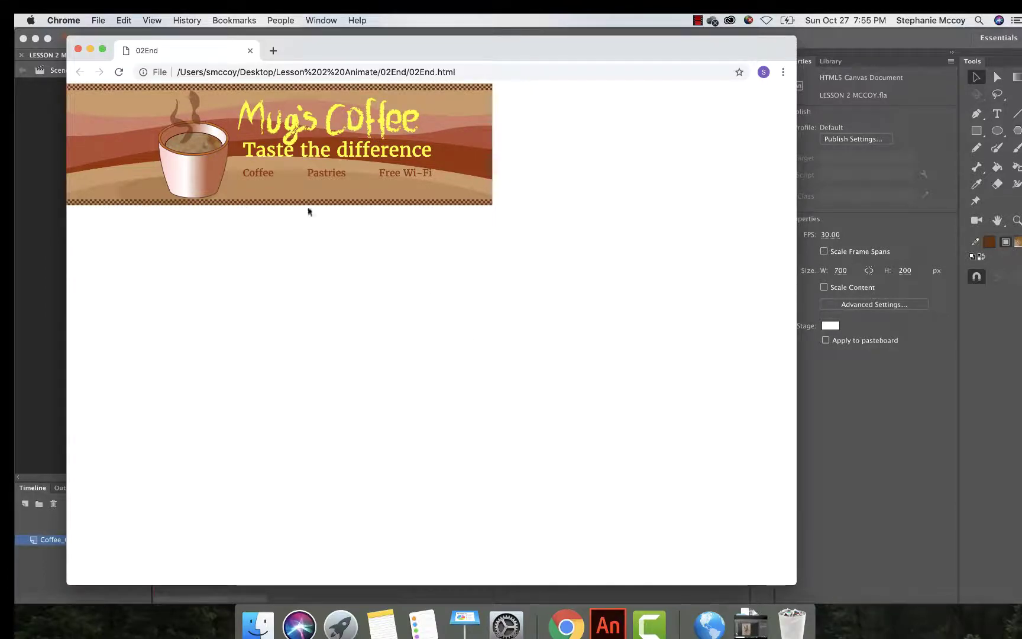
{"action": "left_click", "coordinate": [90, 49]}
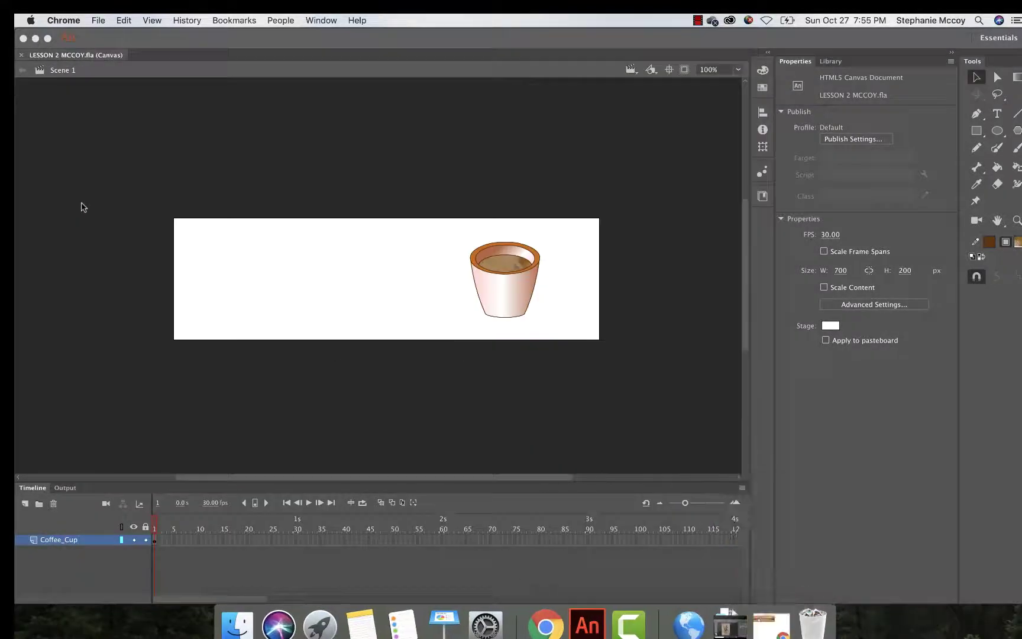